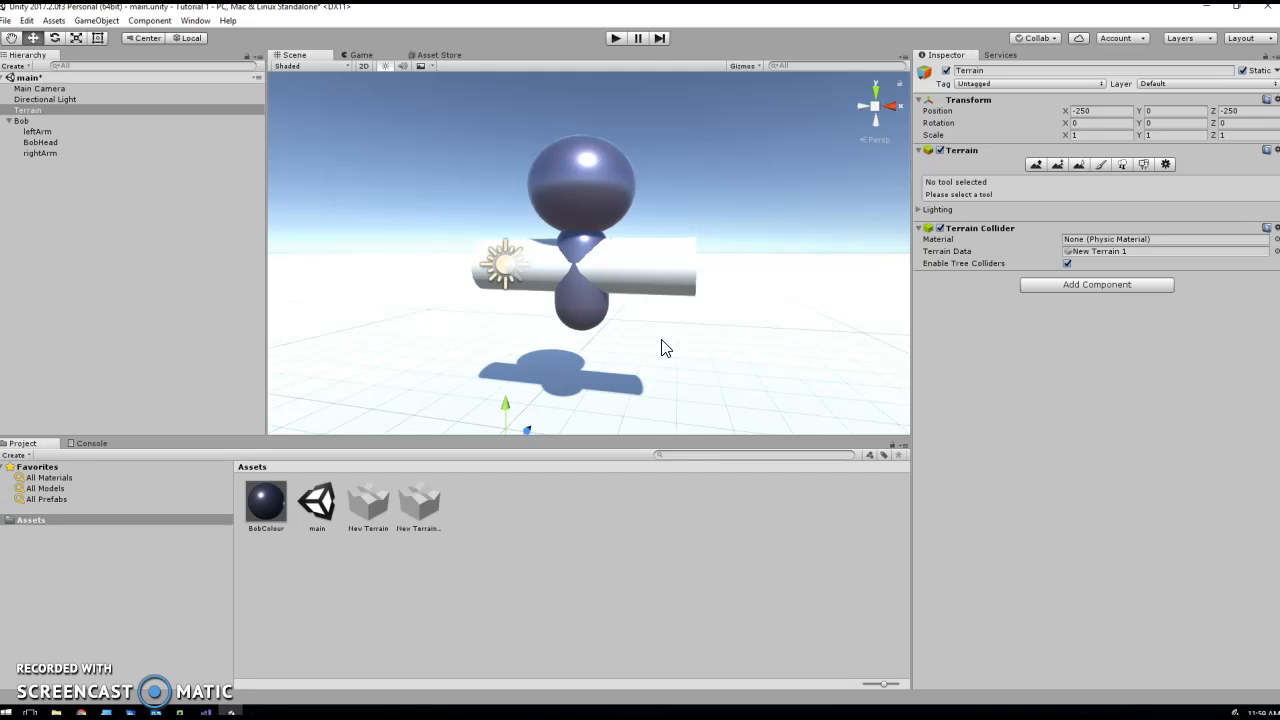
pyautogui.click(658, 334)
pyautogui.click(625, 348)
pyautogui.click(617, 330)
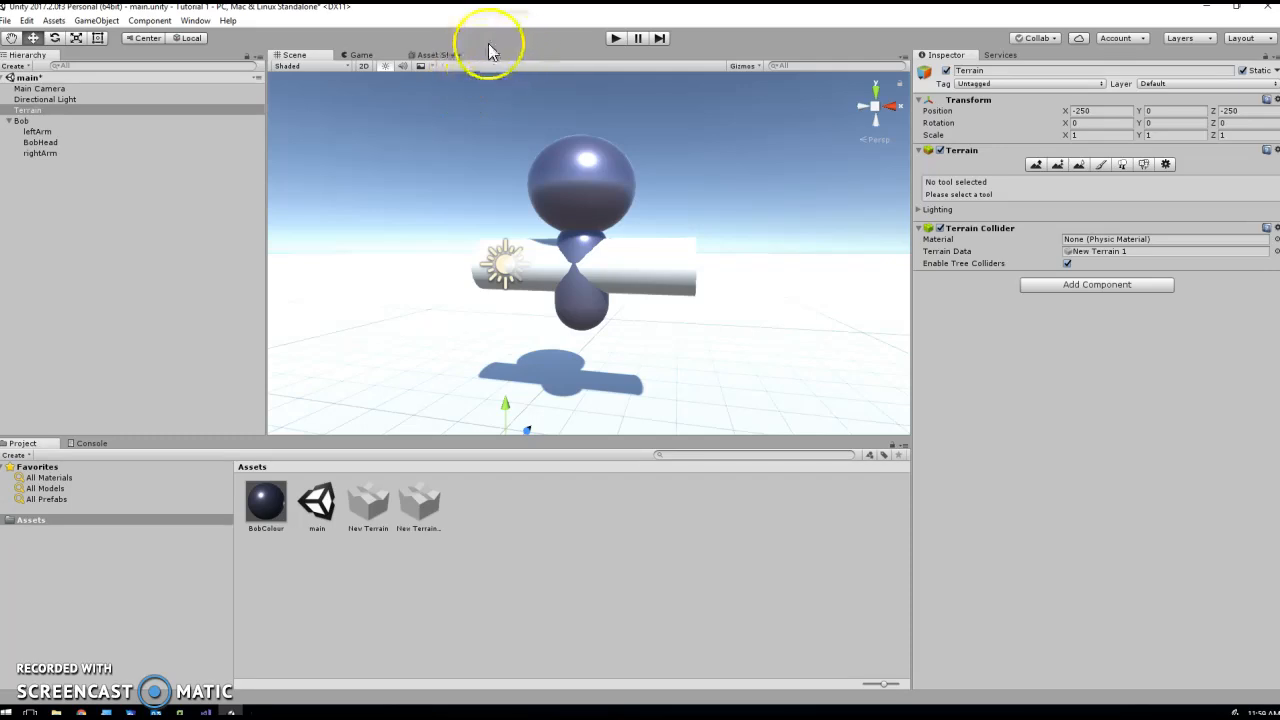
# - Open the Asset Store inside the editor
pyautogui.click(444, 54)
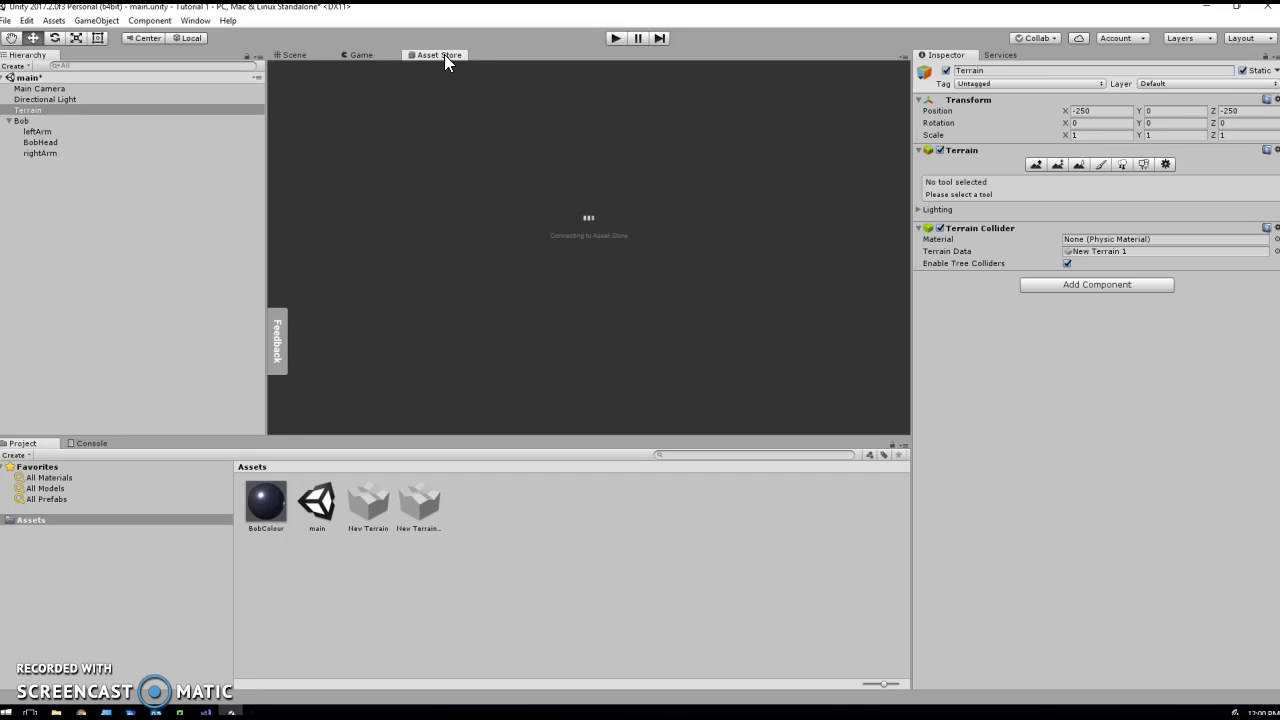
pyautogui.click(498, 110)
# - Look through the store's home page, from the recommended and sale assets to the popular lists and new assets
pyautogui.scroll(-4, 545, 229)
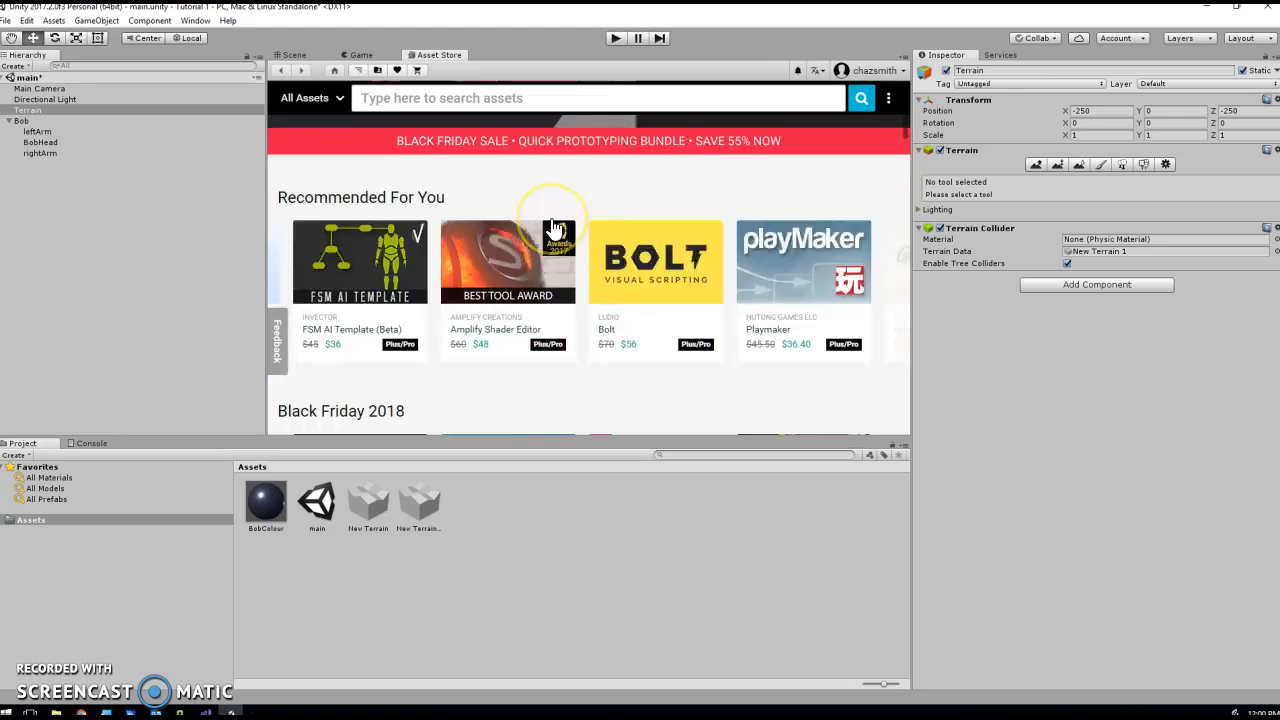
pyautogui.scroll(-5, 600, 250)
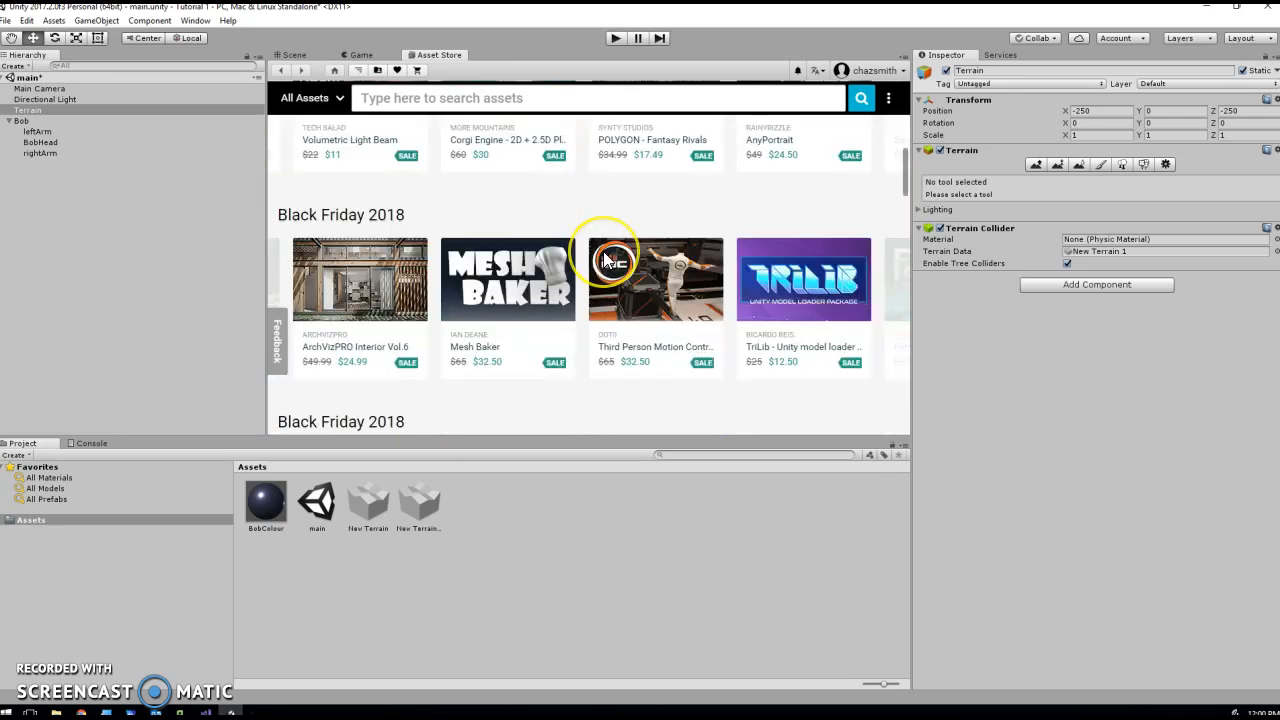
pyautogui.scroll(-9, 603, 260)
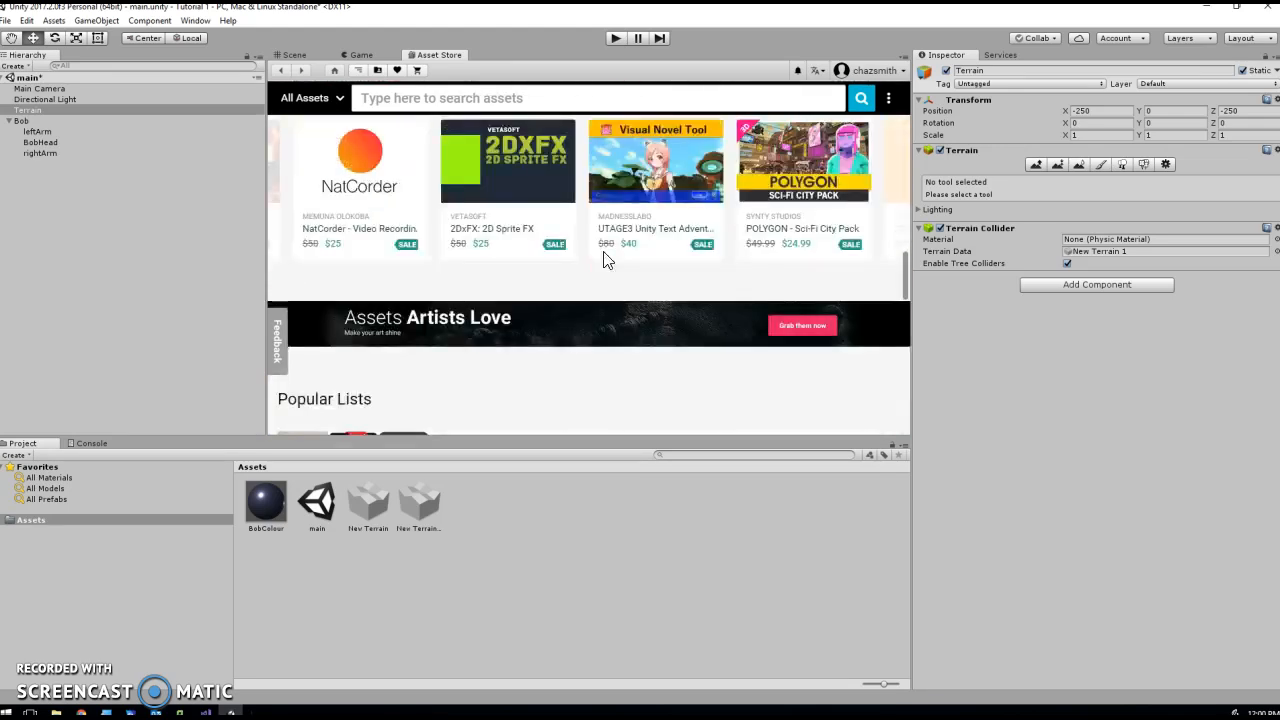
pyautogui.scroll(1, 603, 260)
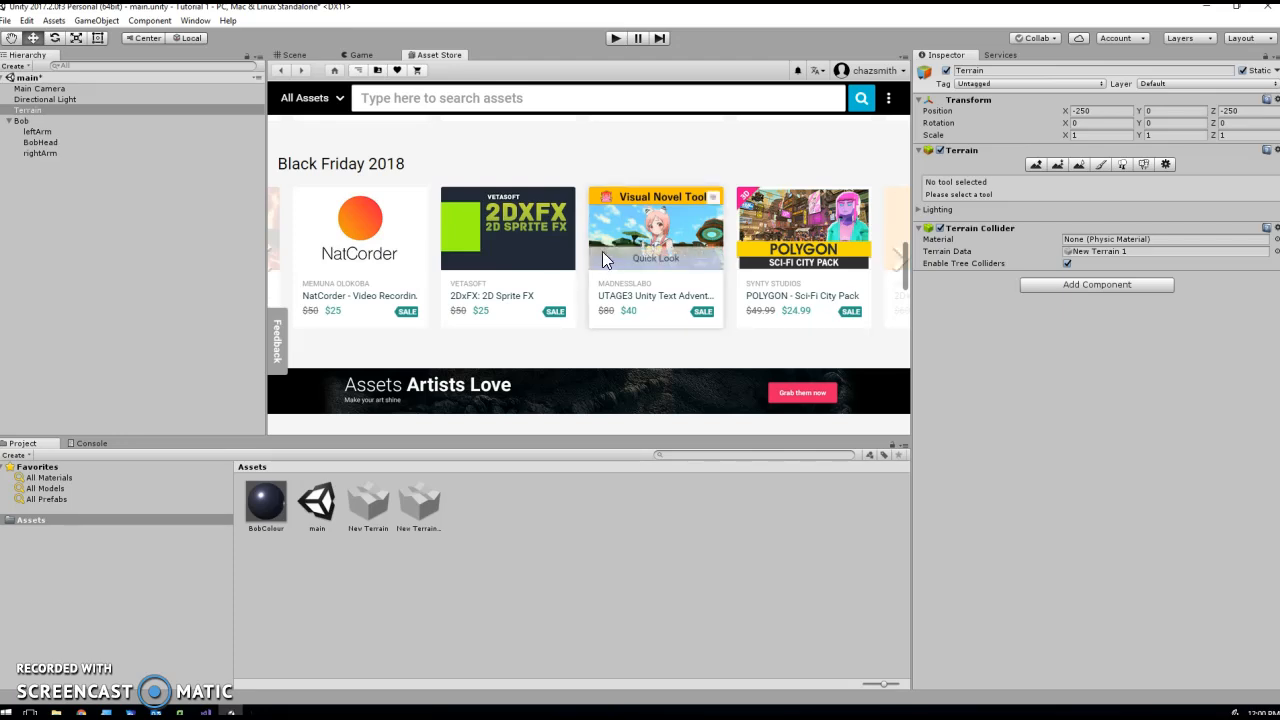
pyautogui.click(580, 271)
pyautogui.scroll(4, 575, 276)
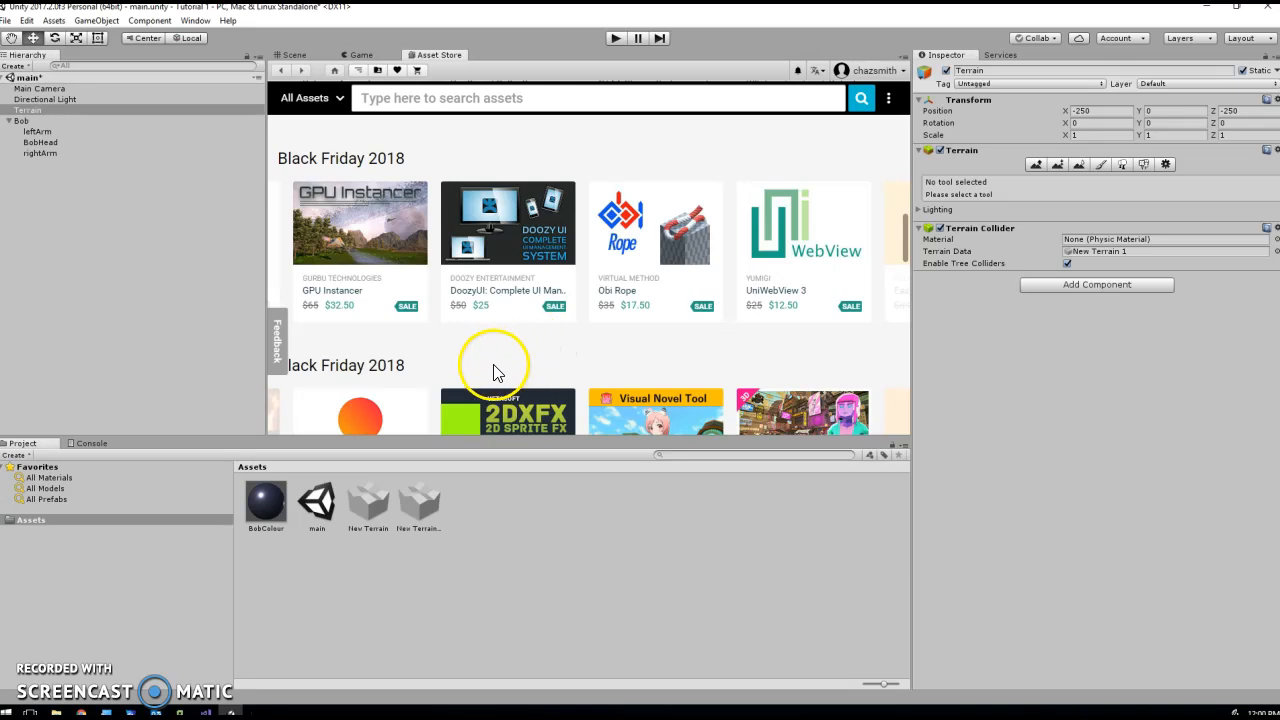
pyautogui.scroll(-10, 434, 318)
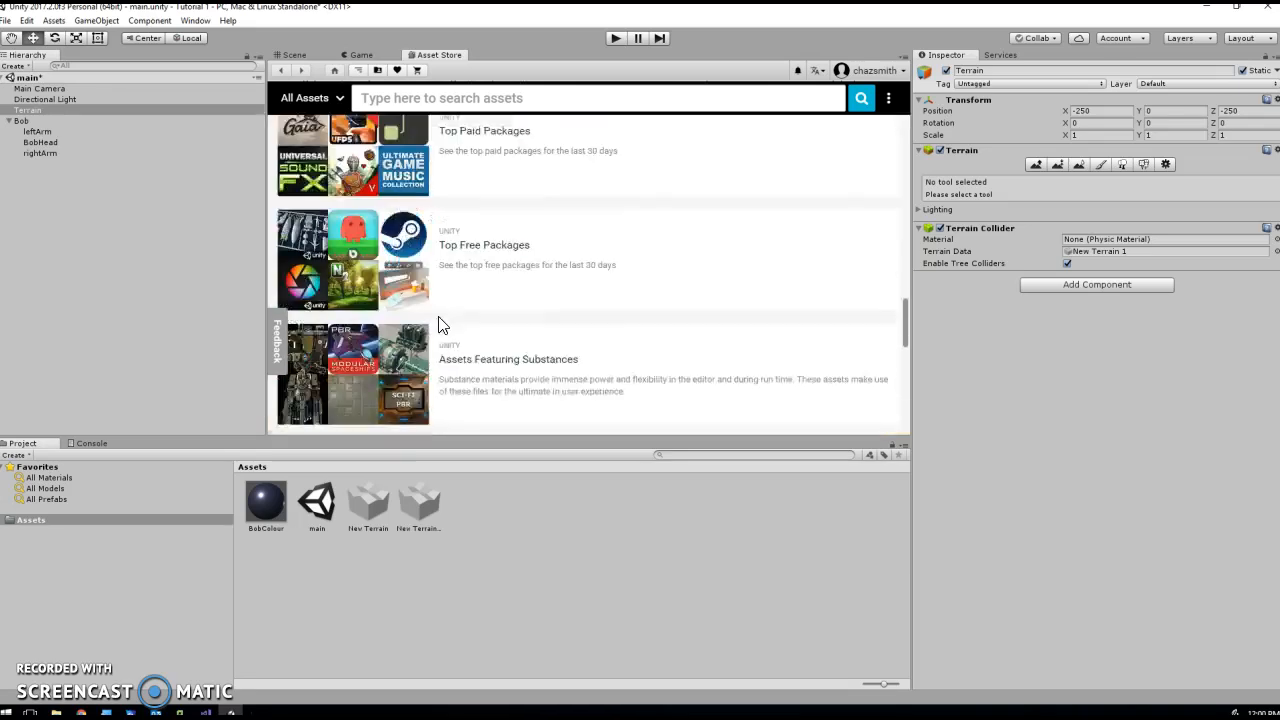
pyautogui.scroll(-5, 443, 324)
pyautogui.scroll(-5, 466, 324)
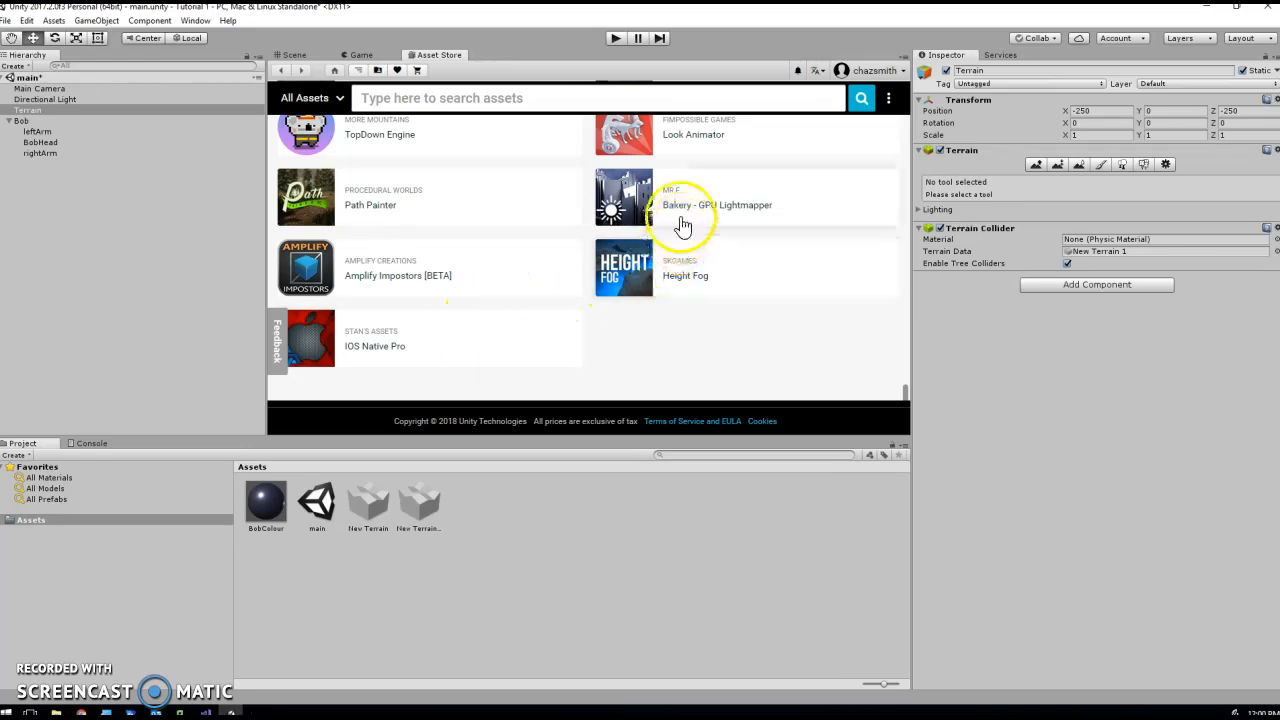
pyautogui.scroll(1, 717, 215)
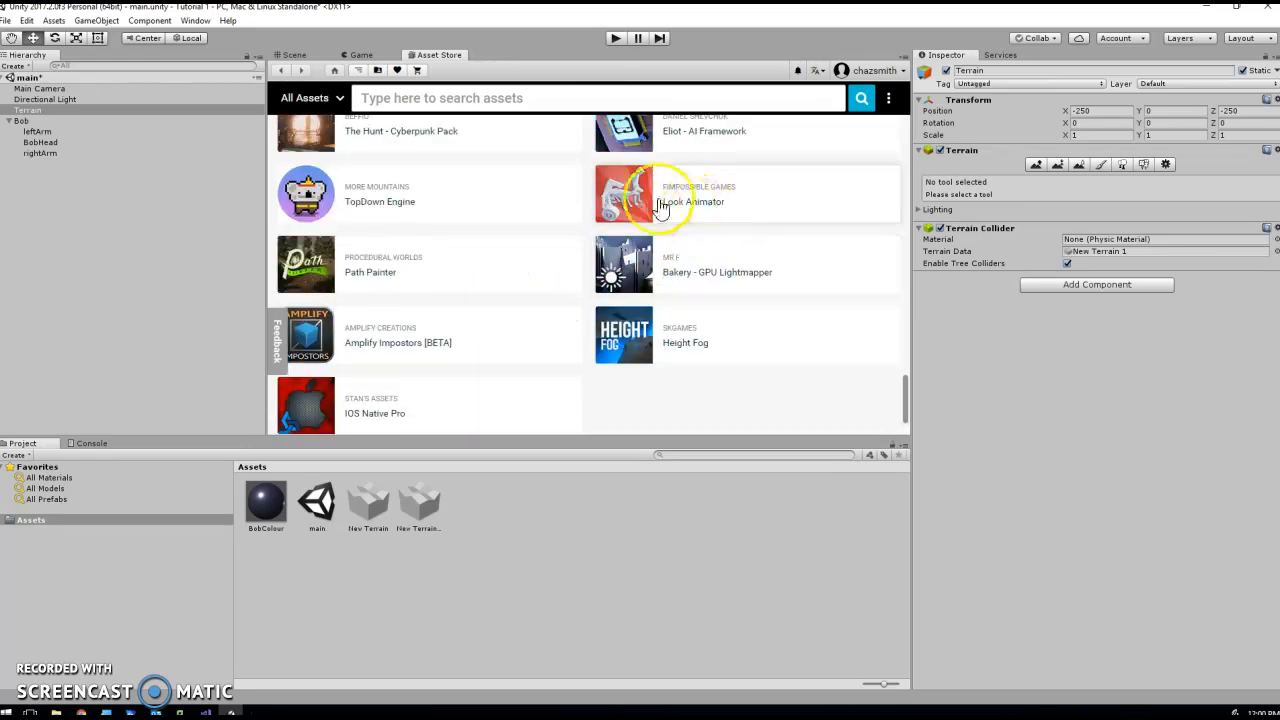
pyautogui.scroll(2, 670, 236)
pyautogui.scroll(10, 678, 238)
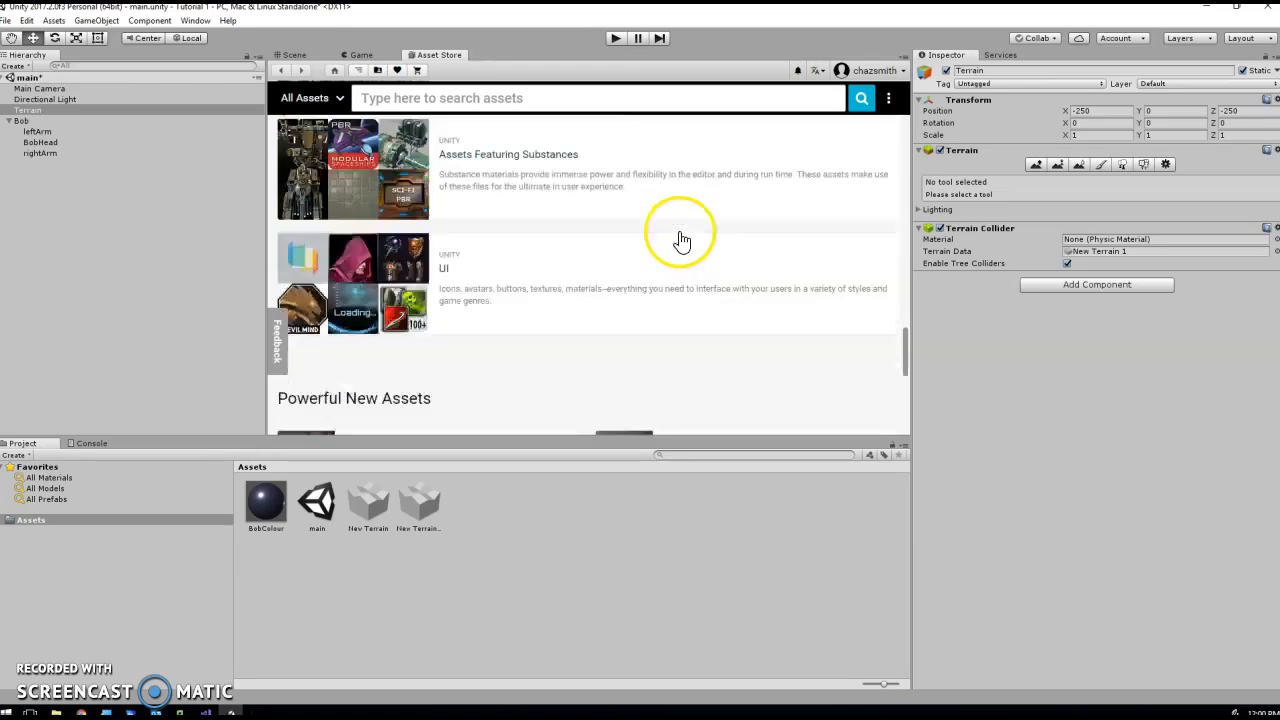
pyautogui.scroll(2, 680, 241)
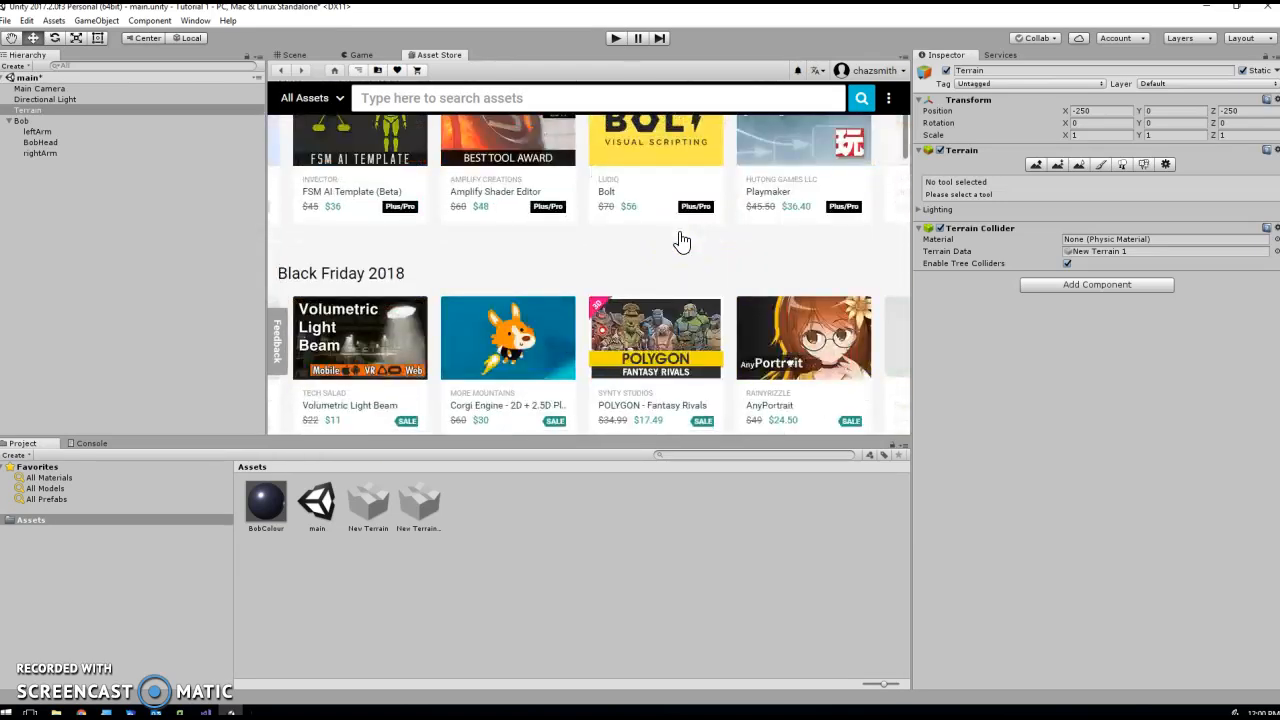
pyautogui.scroll(5, 678, 240)
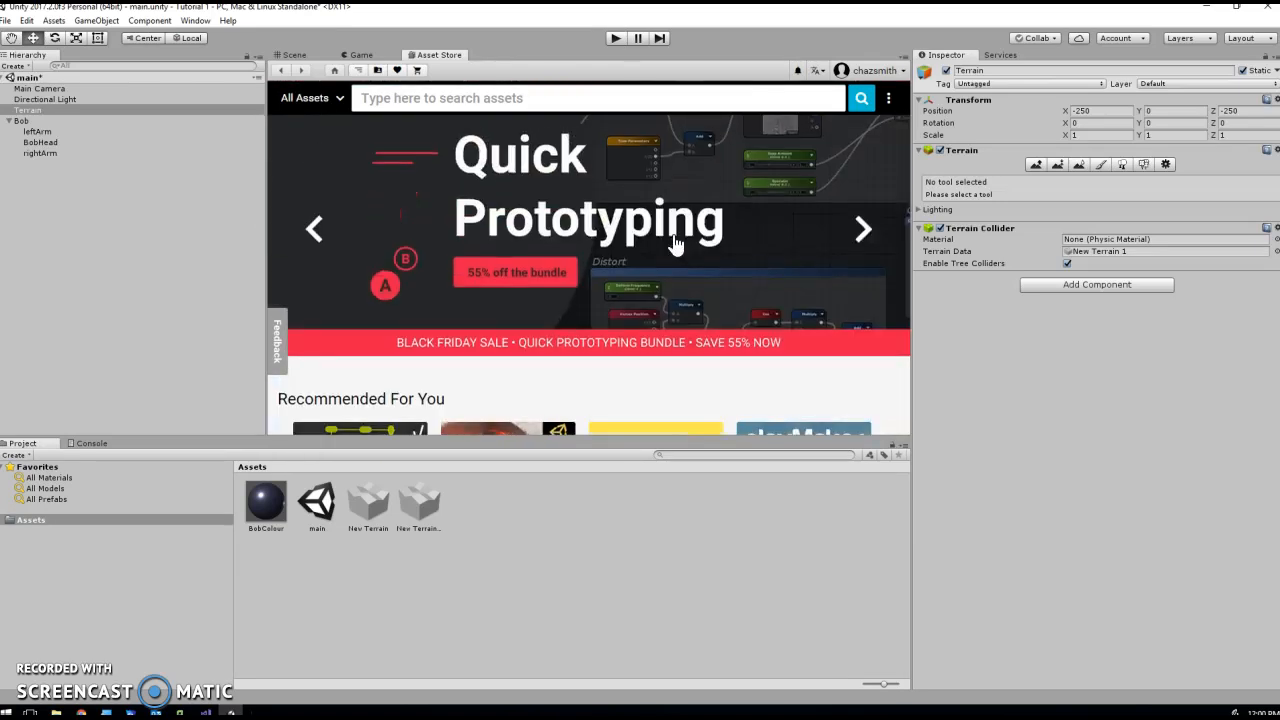
pyautogui.scroll(-1, 676, 246)
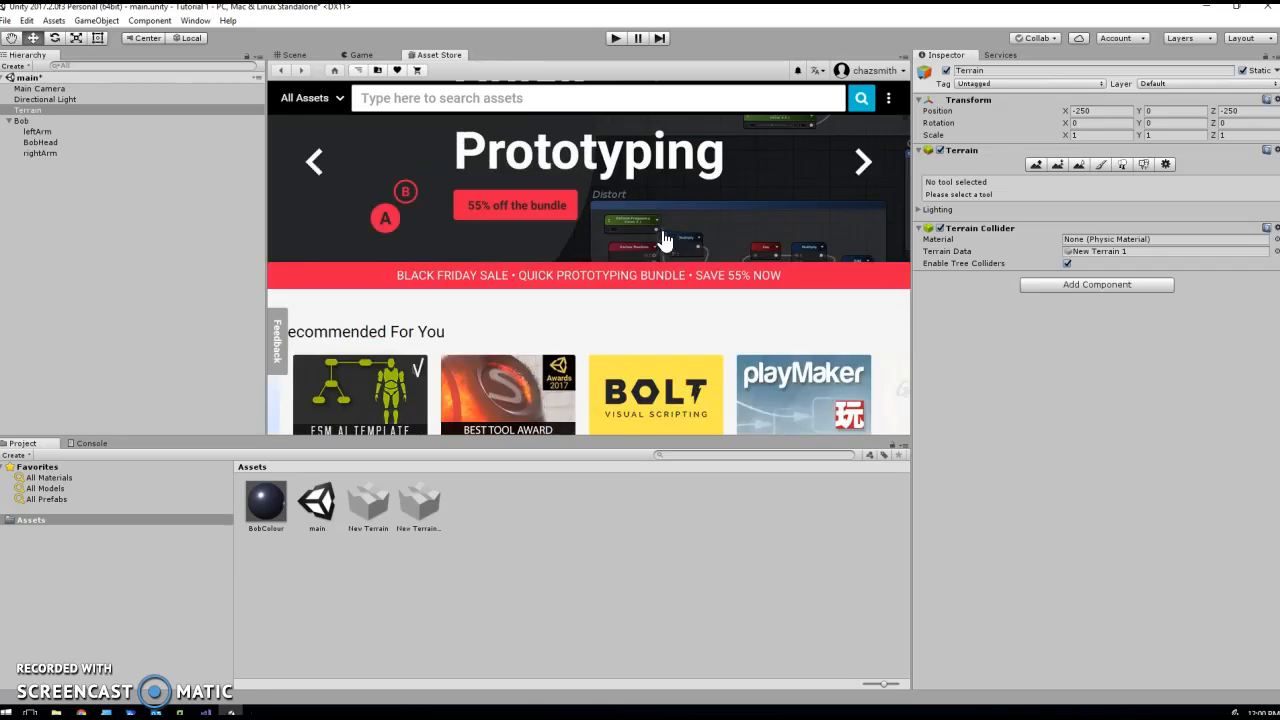
# - Search the store for "standard" and open the free Standard Assets package by Unity Technologies
pyautogui.click(490, 98)
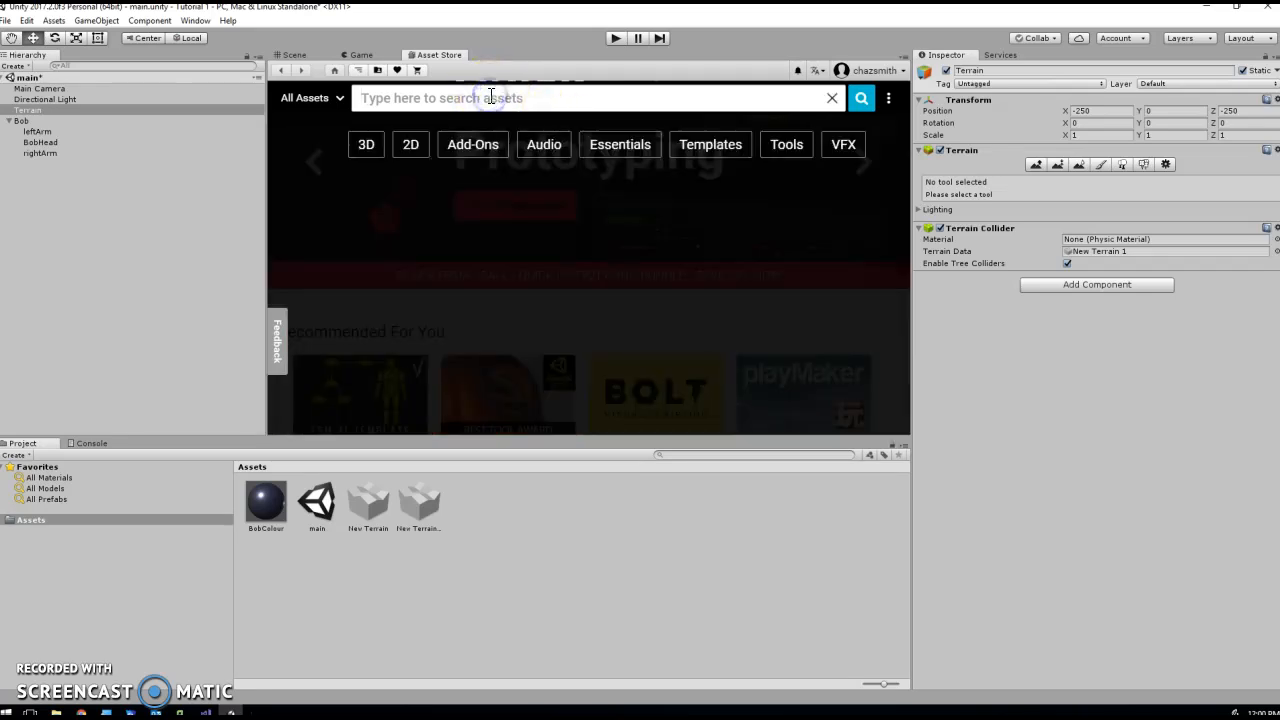
pyautogui.write('standard')
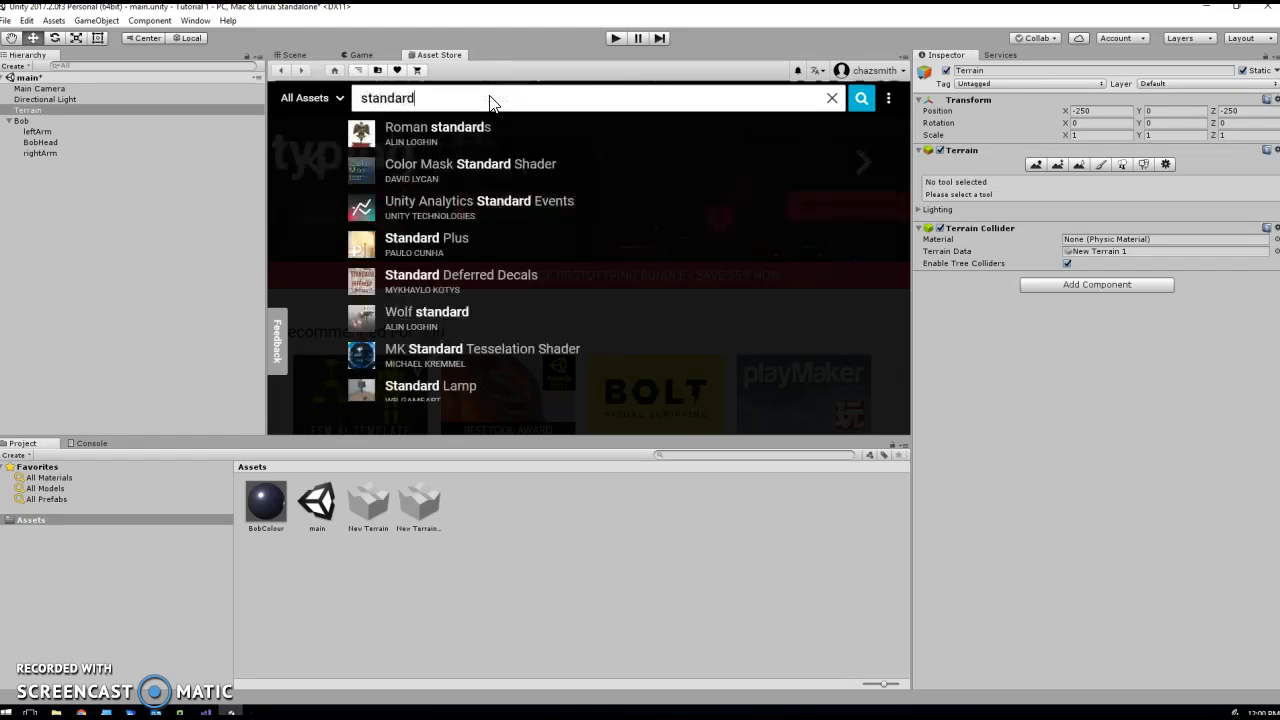
pyautogui.press('Return')
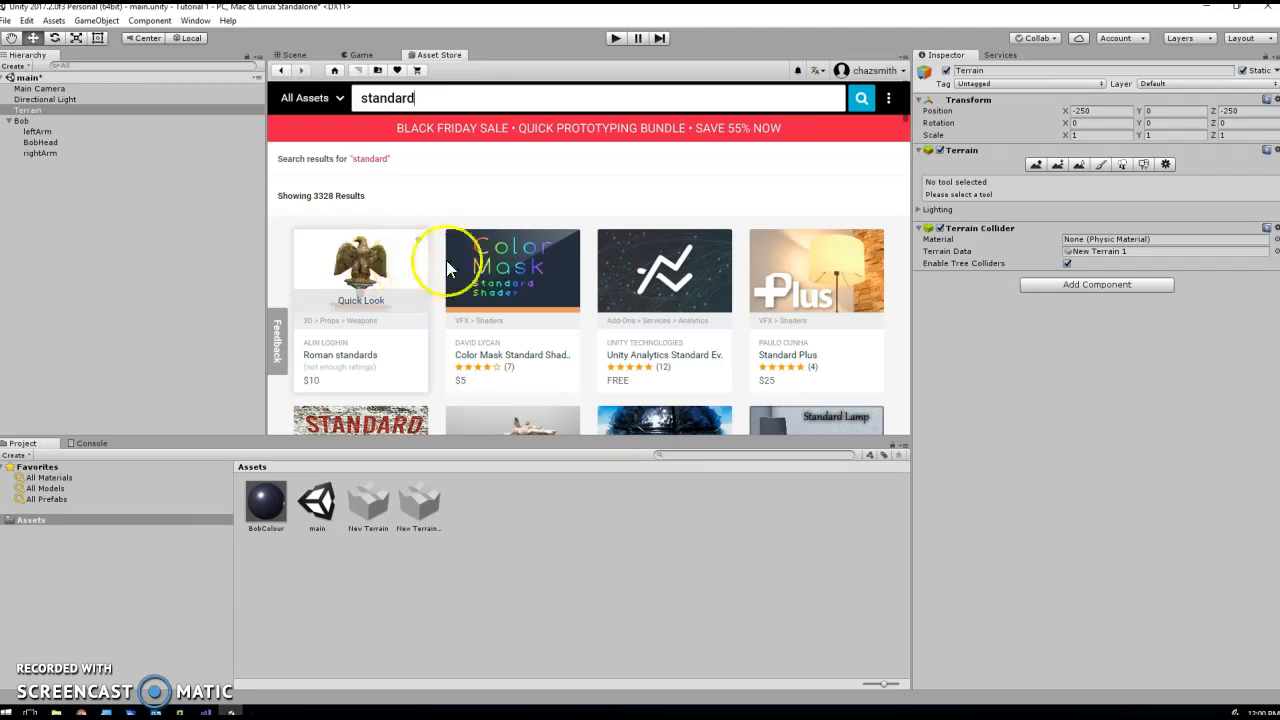
pyautogui.scroll(-3, 540, 275)
pyautogui.scroll(-8, 539, 275)
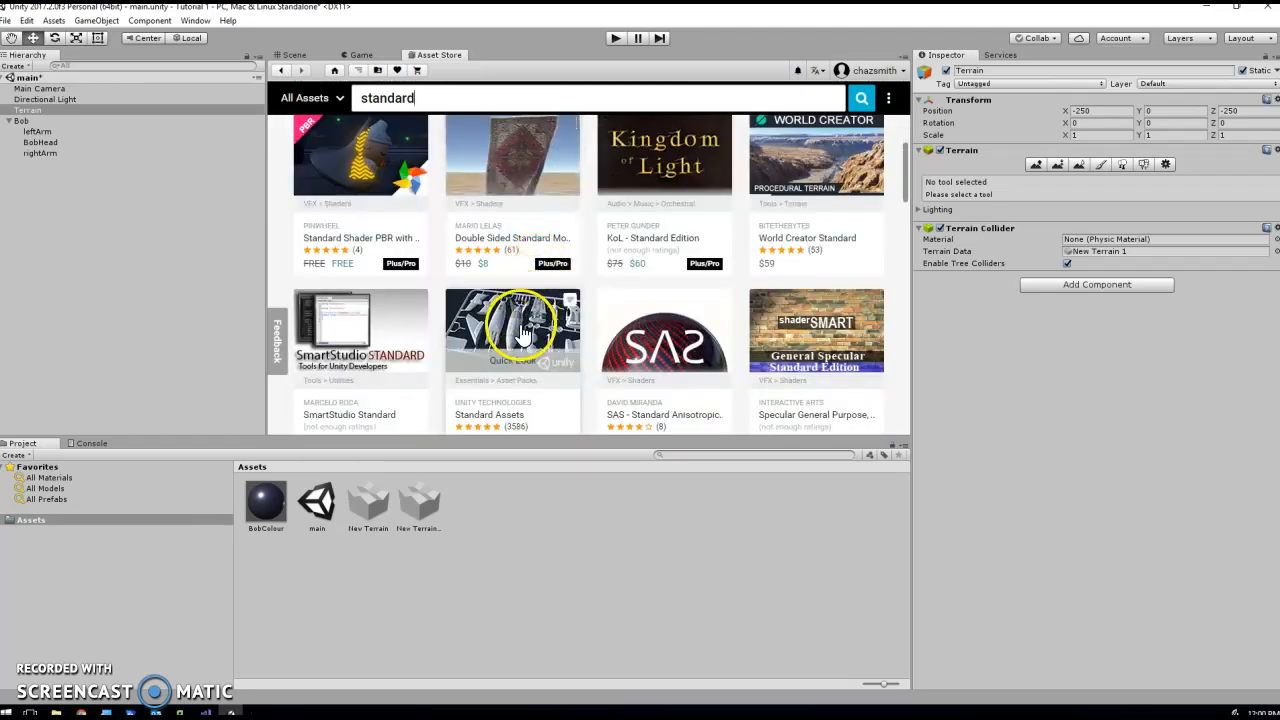
pyautogui.scroll(-2, 514, 330)
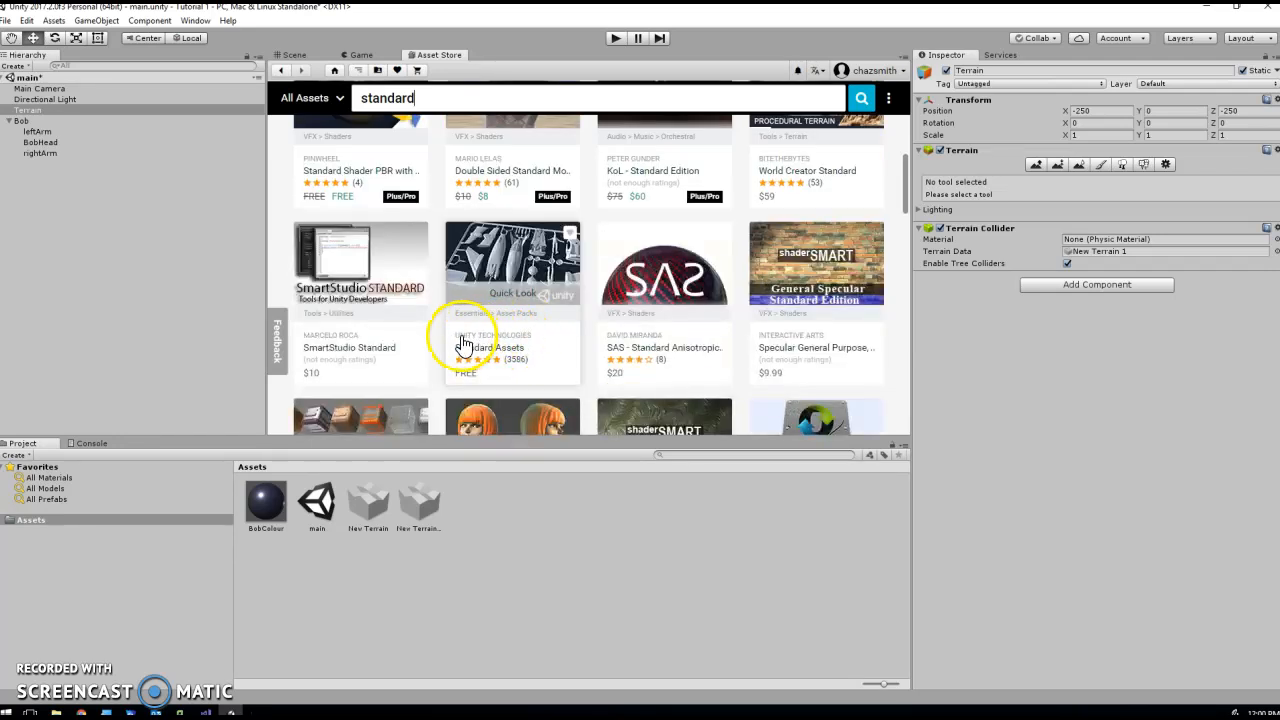
pyautogui.click(519, 262)
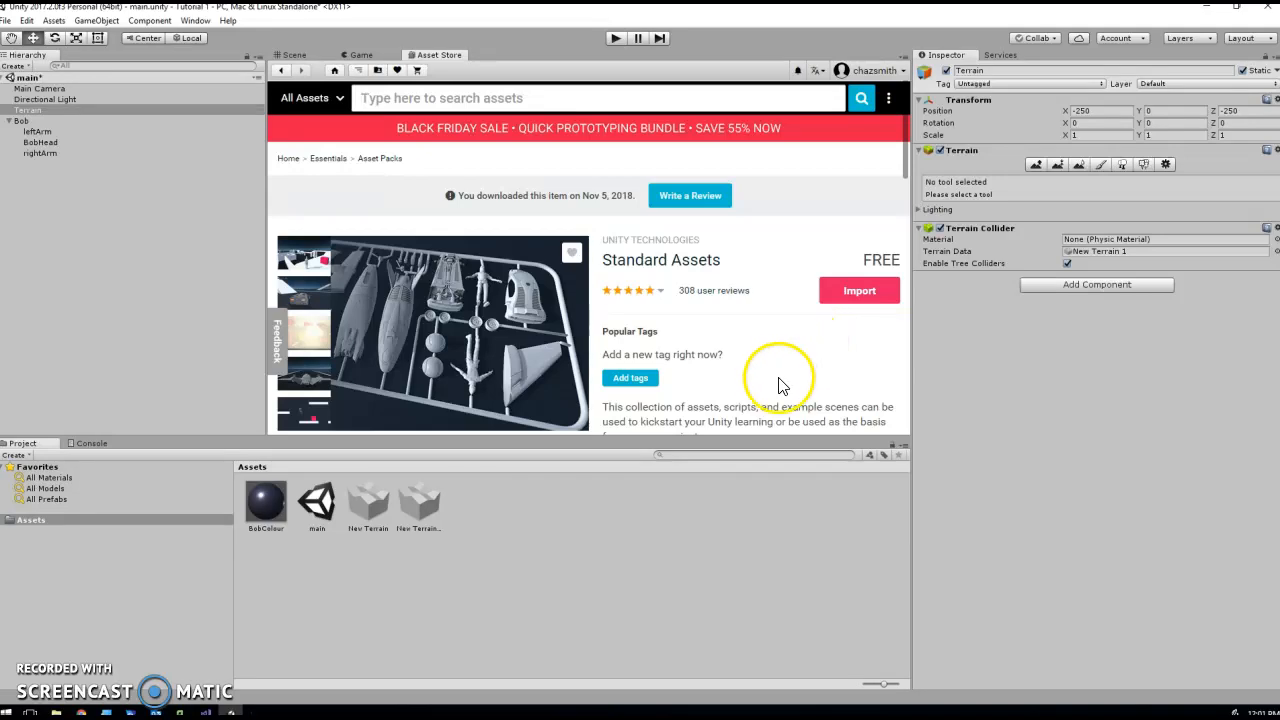
# - Start importing the Standard Assets package and exclude the SampleScenes folder and the 2D folder from the import
pyautogui.click(852, 292)
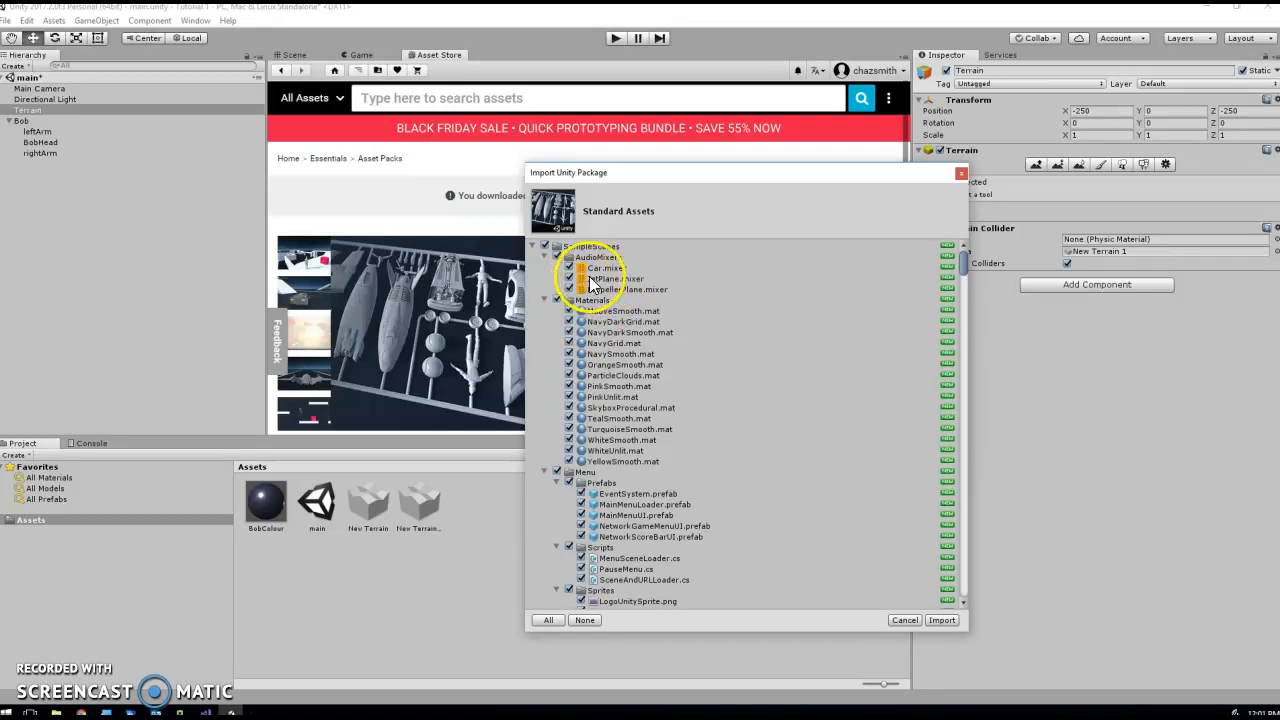
pyautogui.click(545, 247)
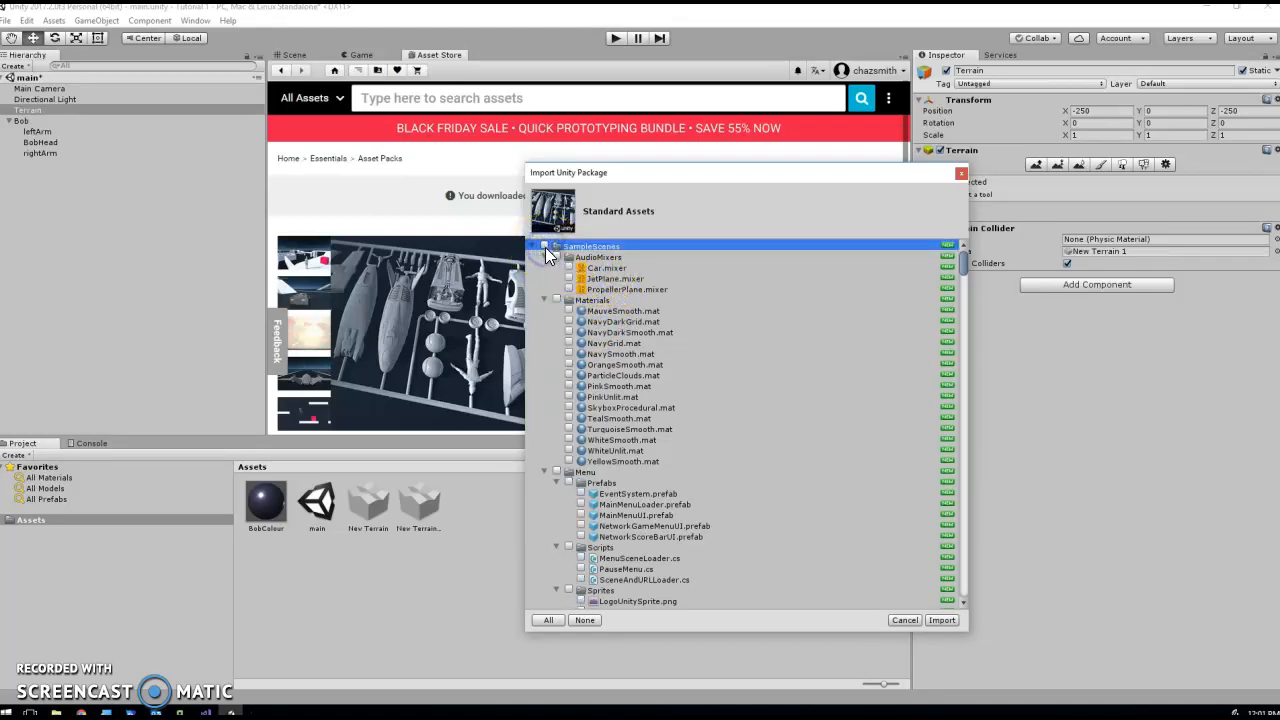
pyautogui.scroll(-15, 592, 418)
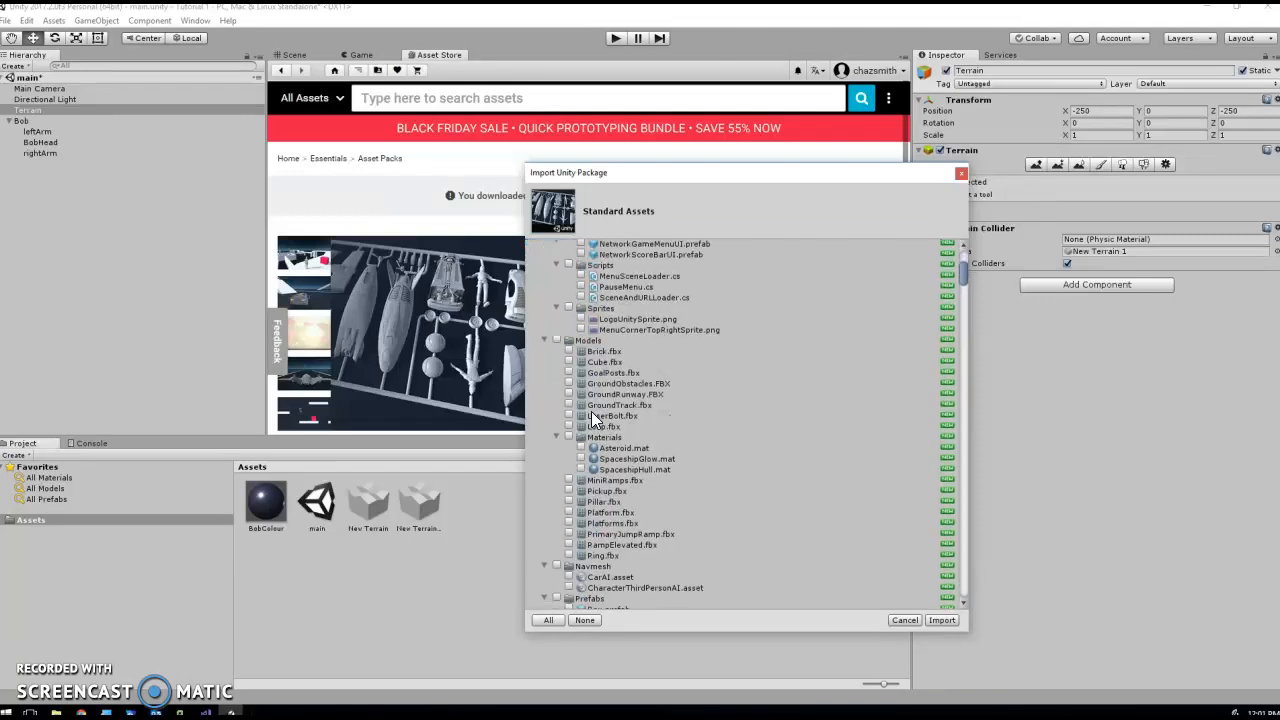
pyautogui.scroll(-20, 591, 412)
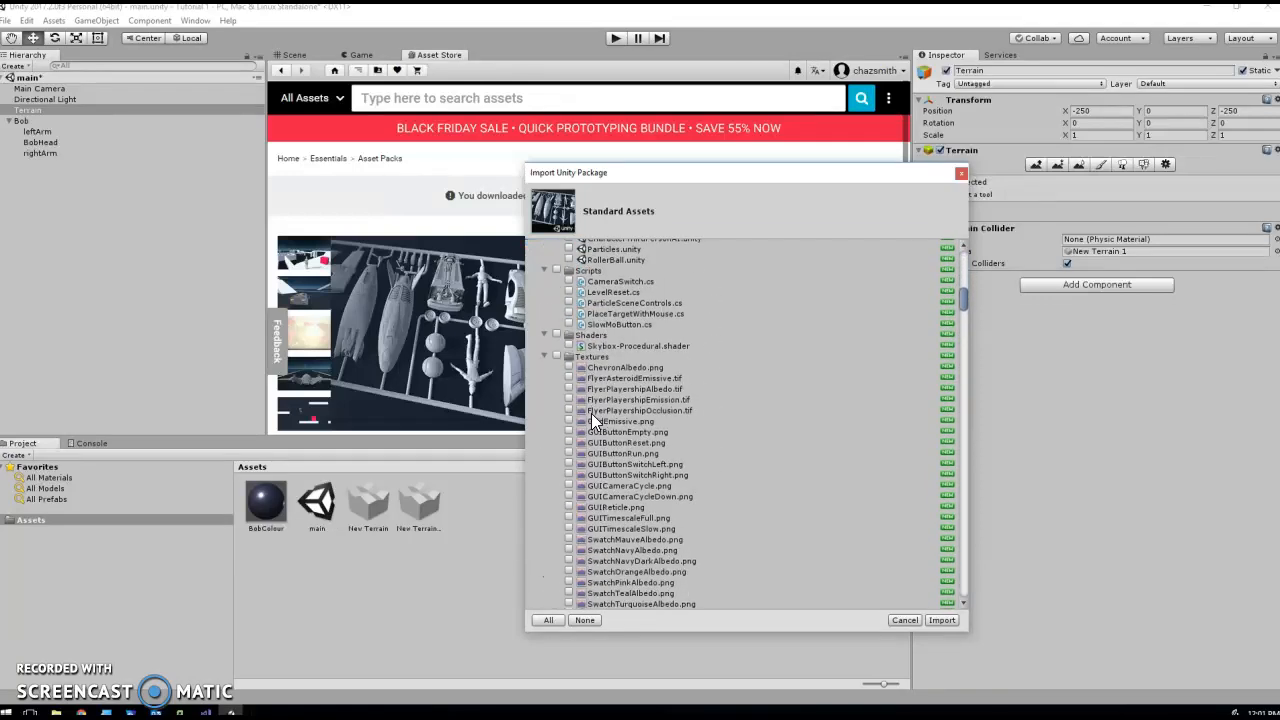
pyautogui.scroll(-2, 591, 413)
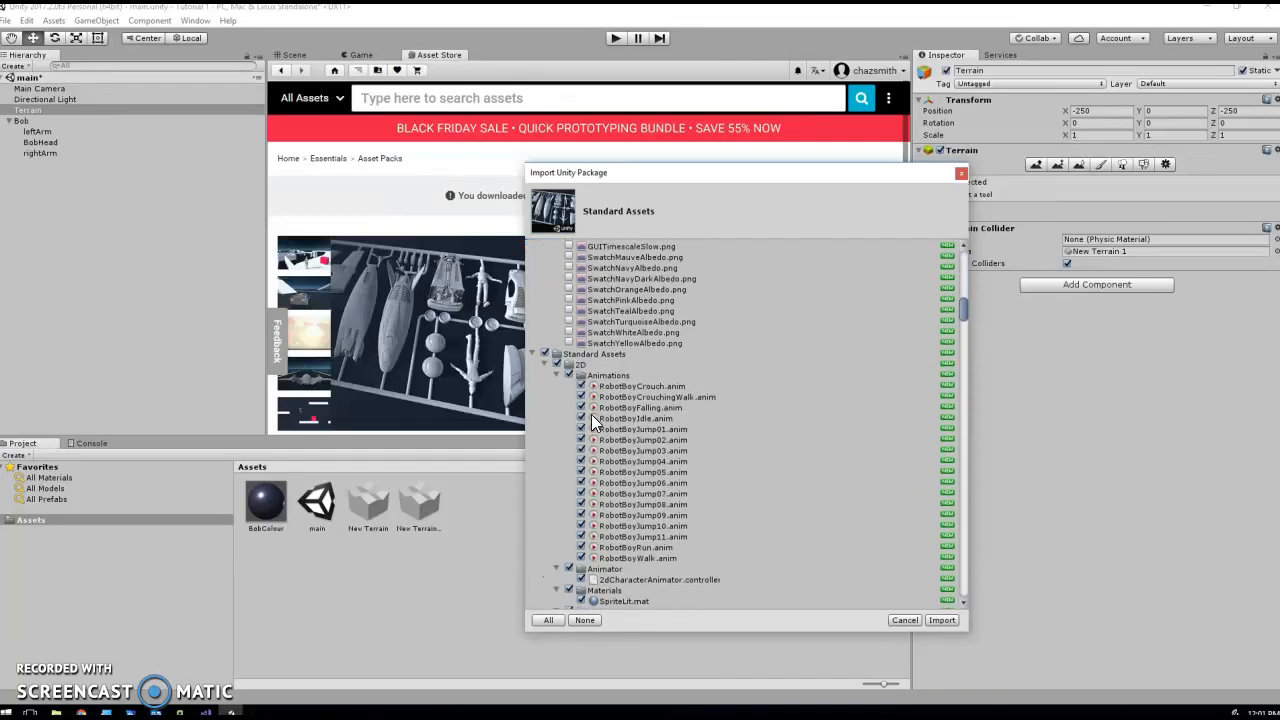
pyautogui.click(557, 364)
# - Exclude the Editor and Effects folders from the import, keeping Cameras, Characters and CrossPlatformInput included
pyautogui.scroll(-3, 560, 436)
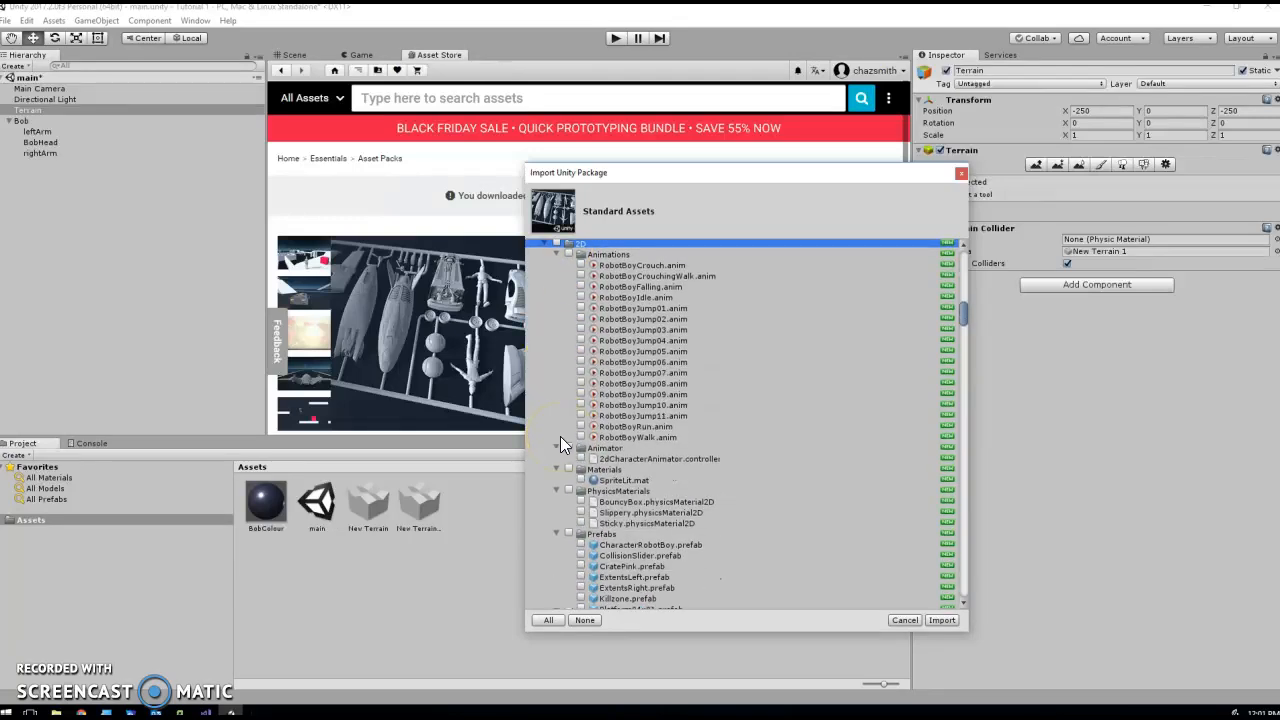
pyautogui.scroll(-10, 560, 436)
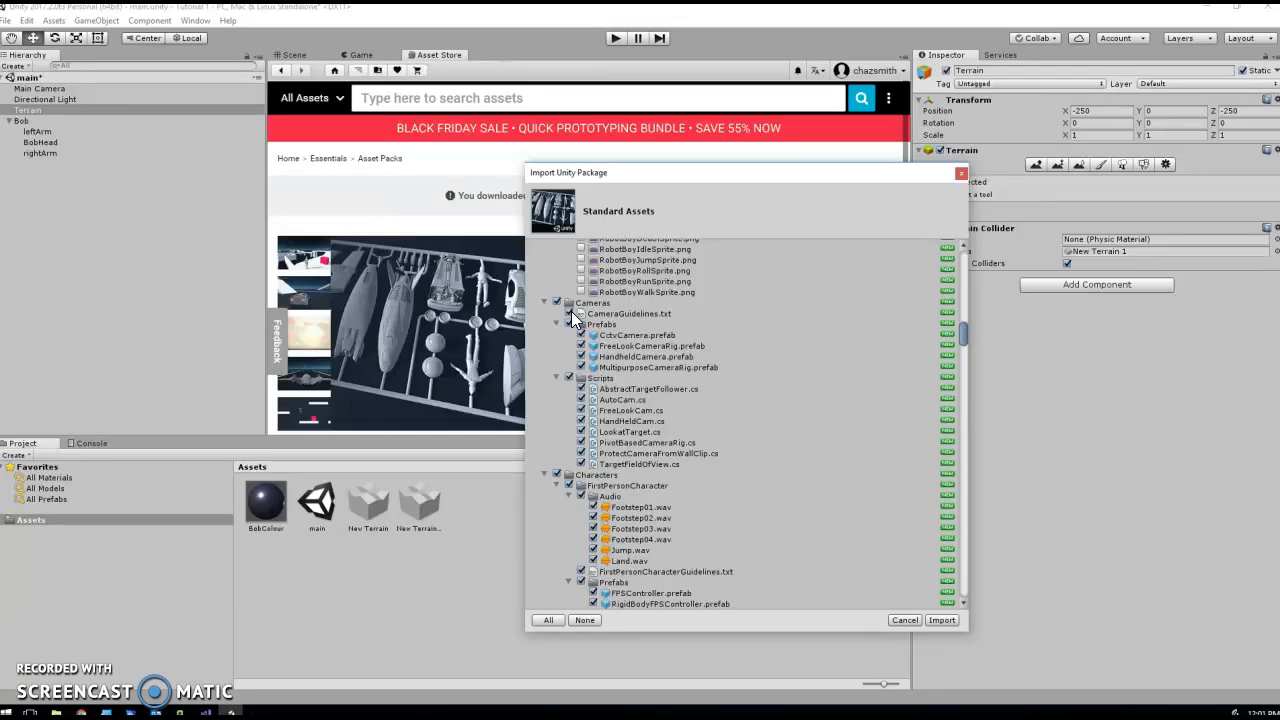
pyautogui.scroll(-1, 575, 485)
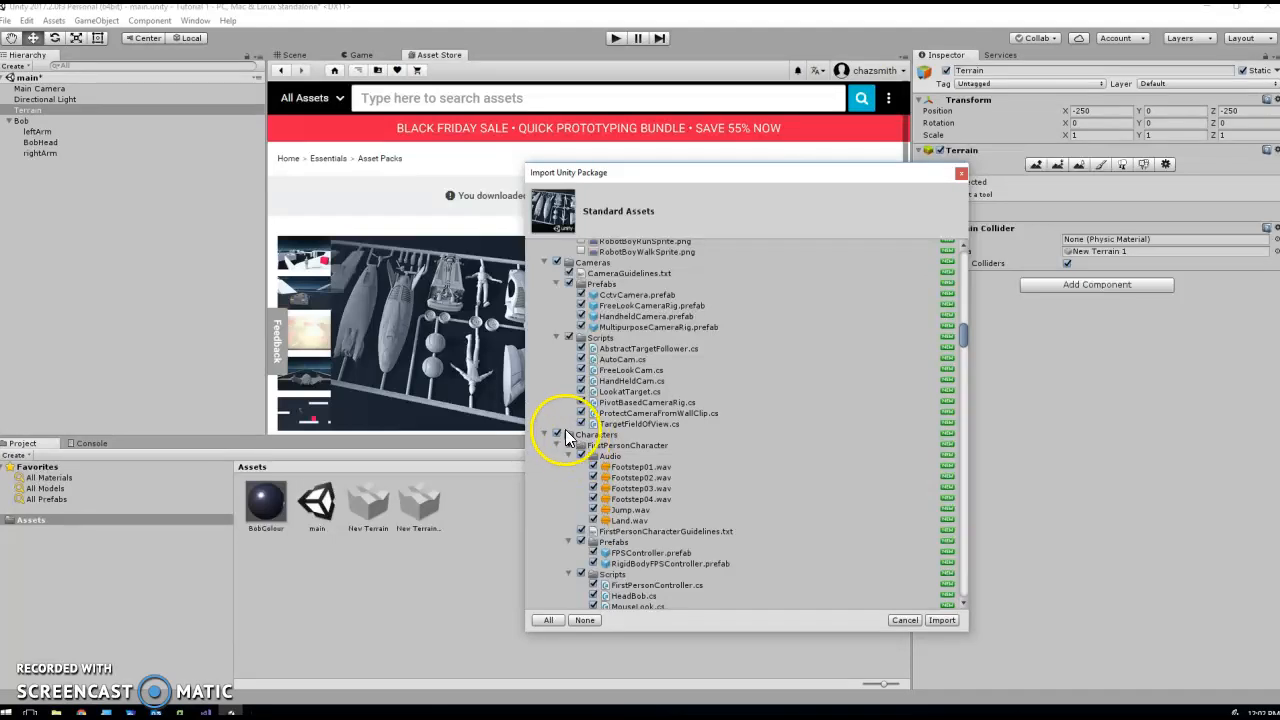
pyautogui.scroll(-10, 575, 452)
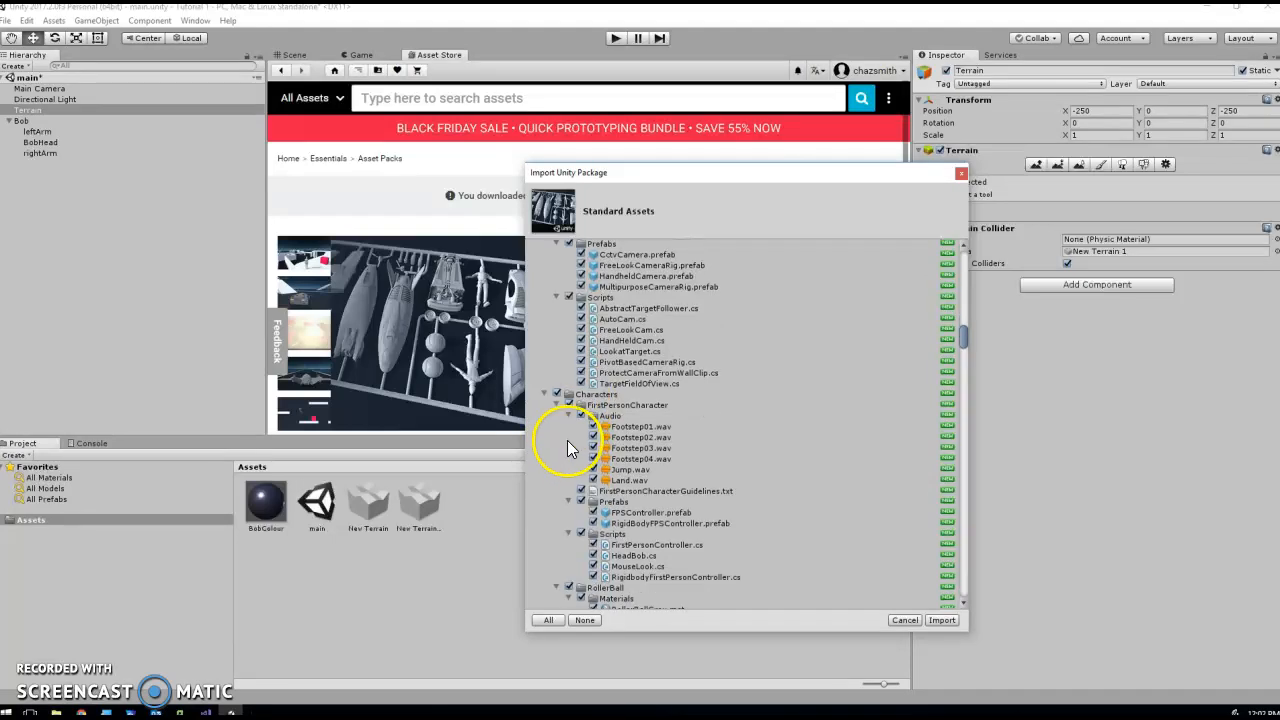
pyautogui.scroll(-7, 568, 450)
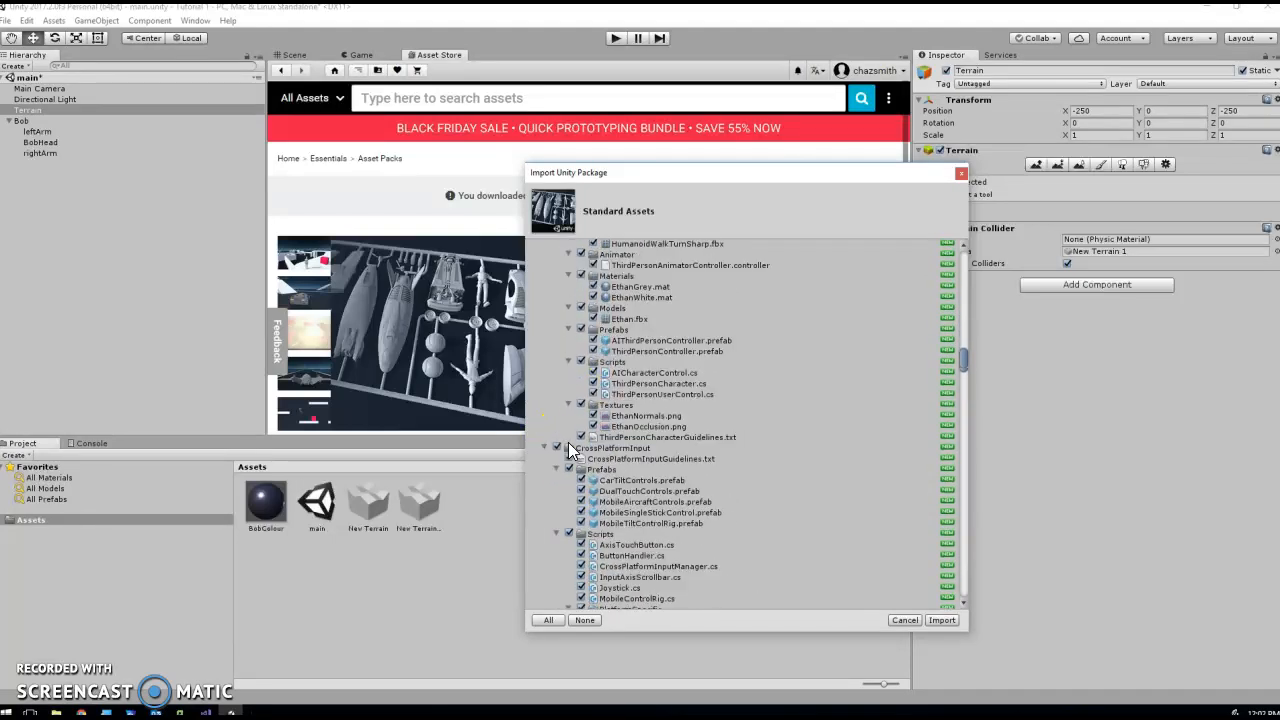
pyautogui.scroll(7, 577, 443)
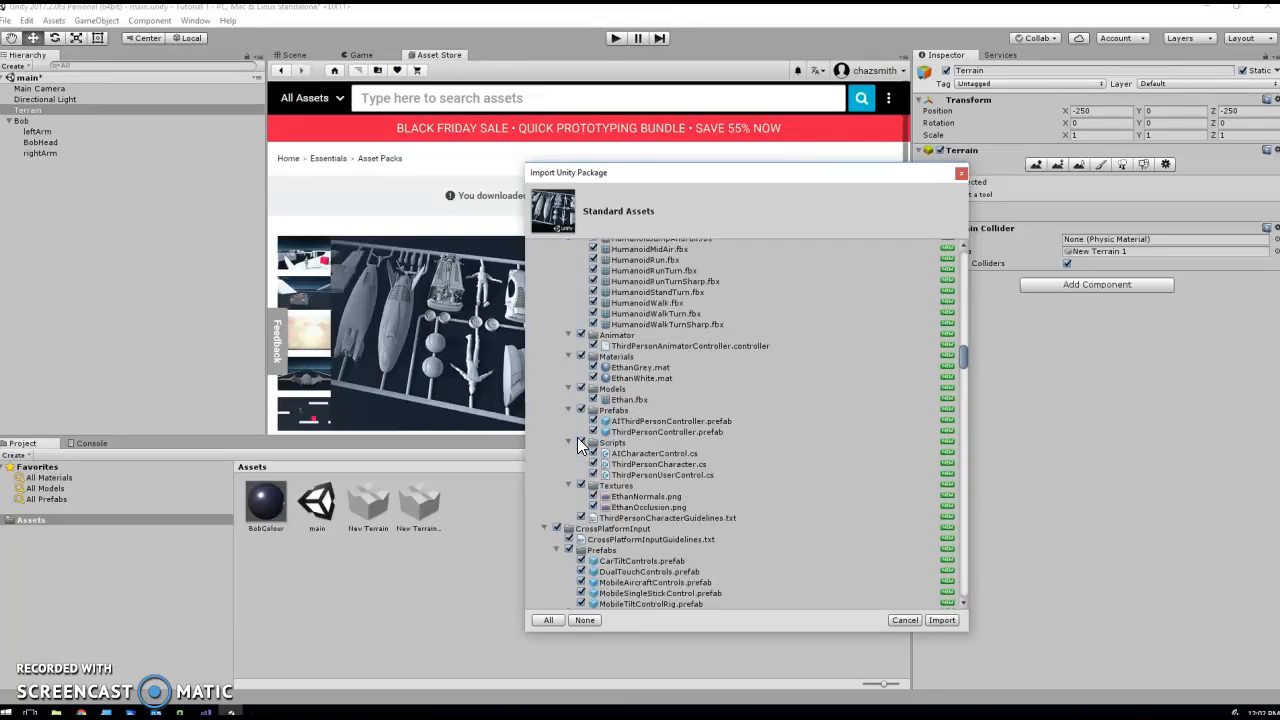
pyautogui.scroll(-3, 577, 437)
pyautogui.click(557, 449)
pyautogui.scroll(-10, 567, 448)
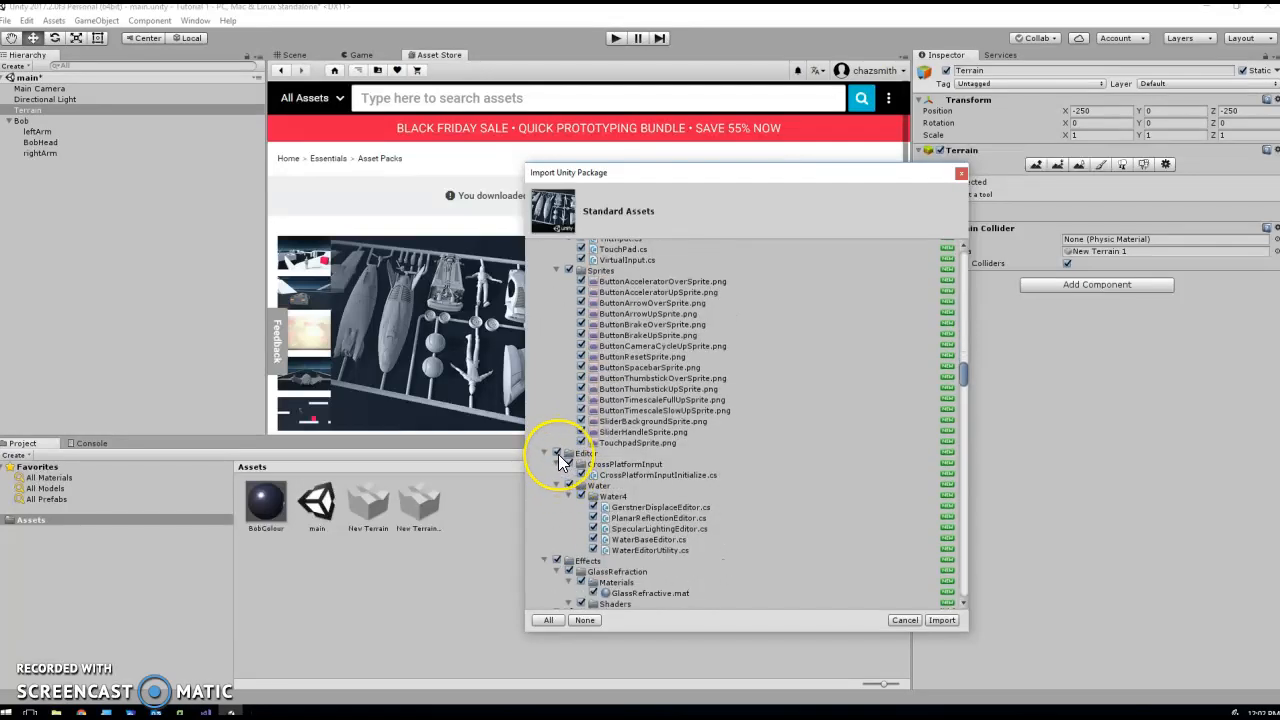
pyautogui.scroll(-2, 558, 454)
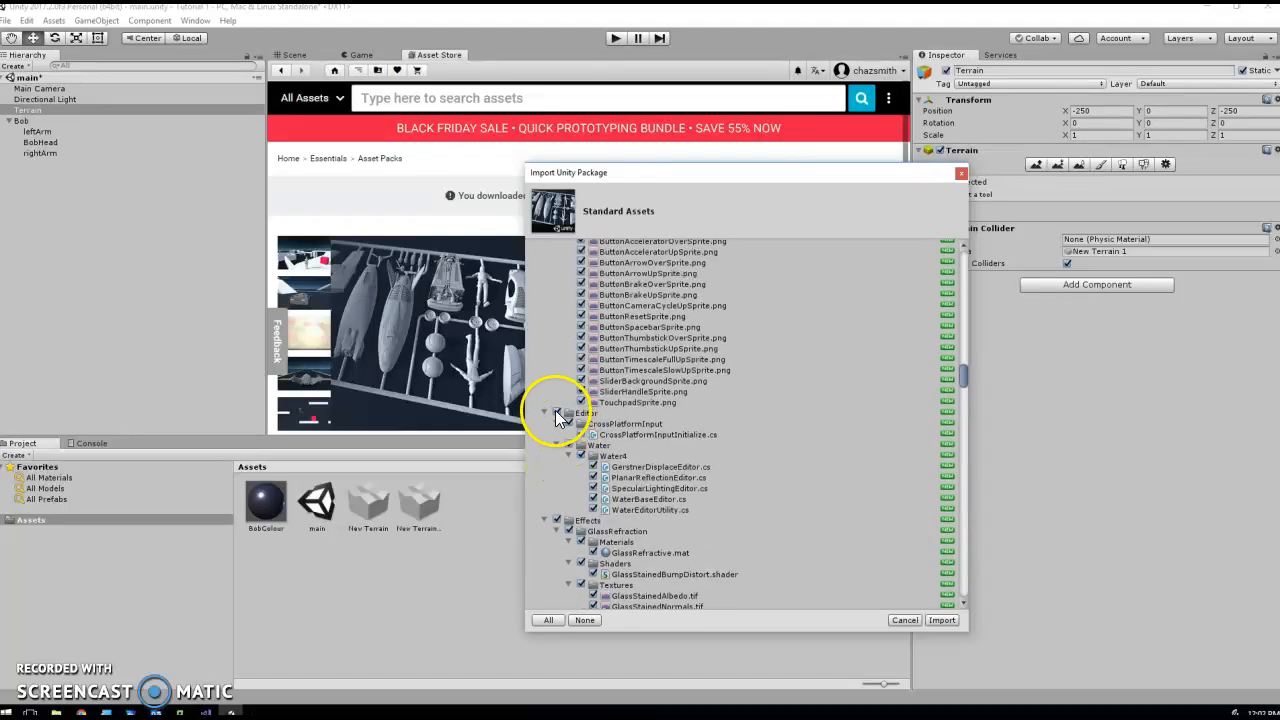
pyautogui.click(557, 413)
pyautogui.click(557, 520)
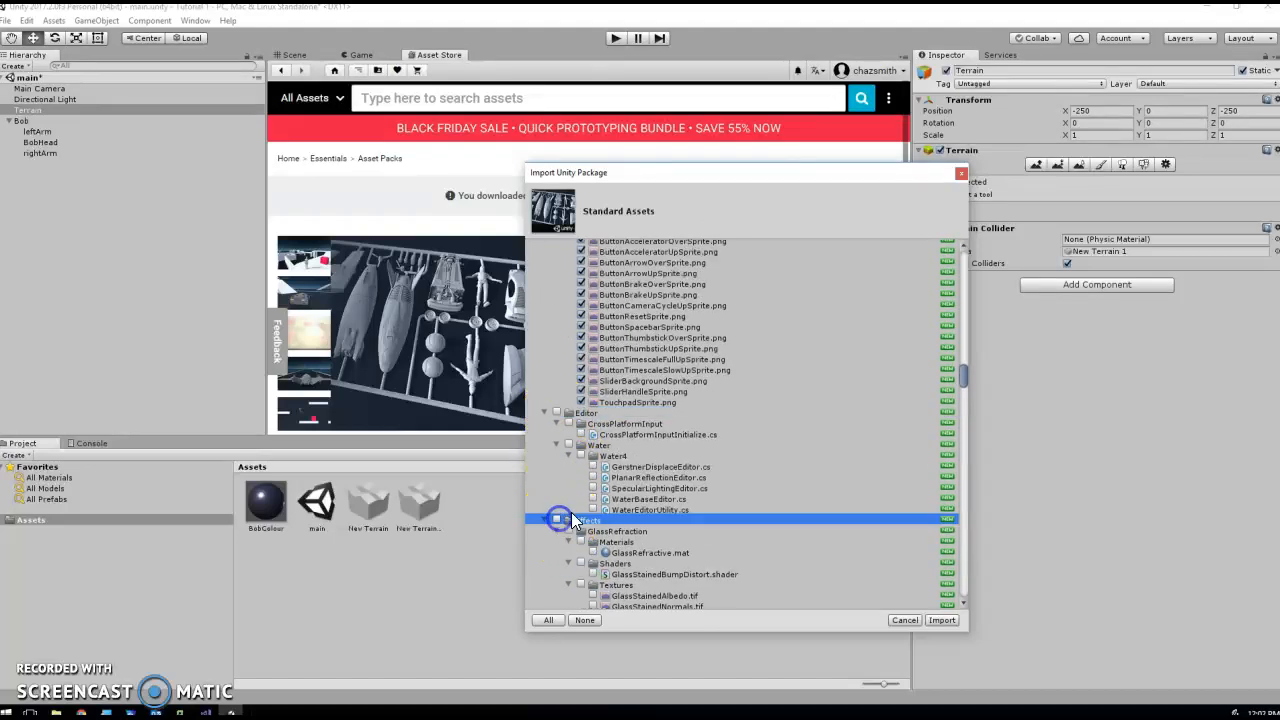
pyautogui.scroll(-10, 579, 509)
pyautogui.scroll(-8, 579, 509)
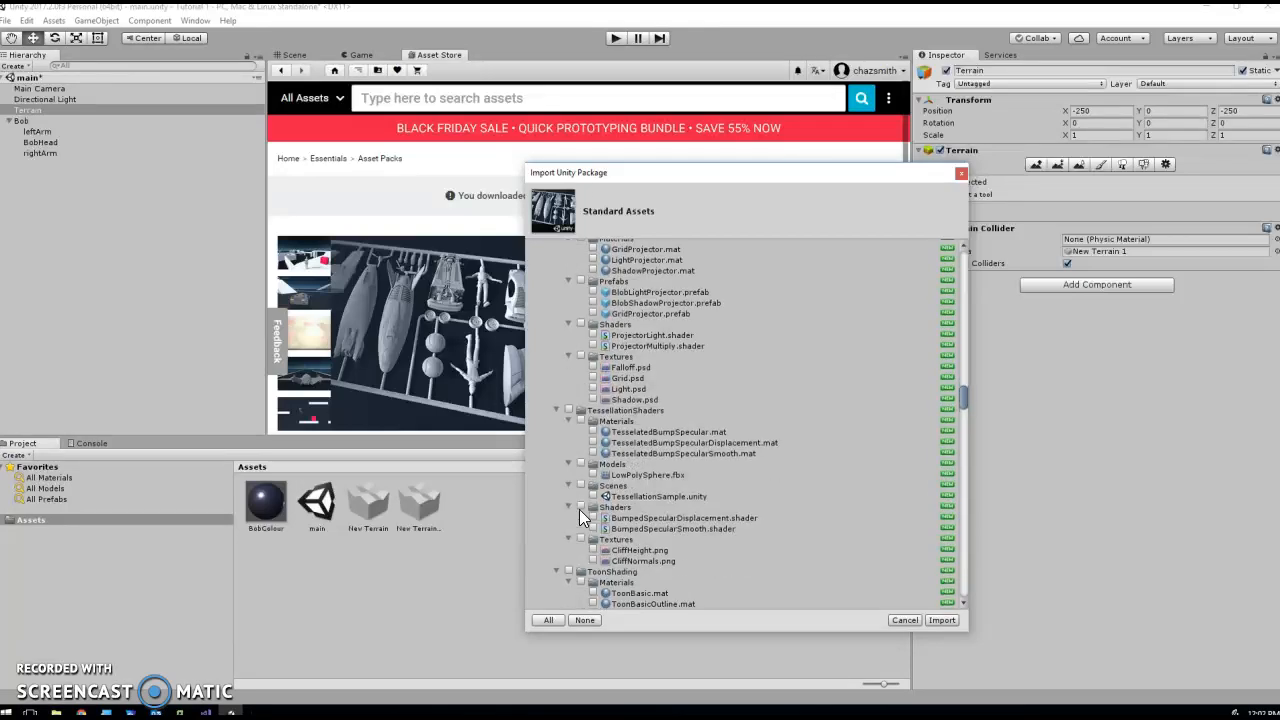
# - Exclude the environment folder with its trees and water, and the Fonts folder, from the package import
pyautogui.click(557, 359)
pyautogui.scroll(-10, 590, 463)
pyautogui.scroll(-15, 590, 463)
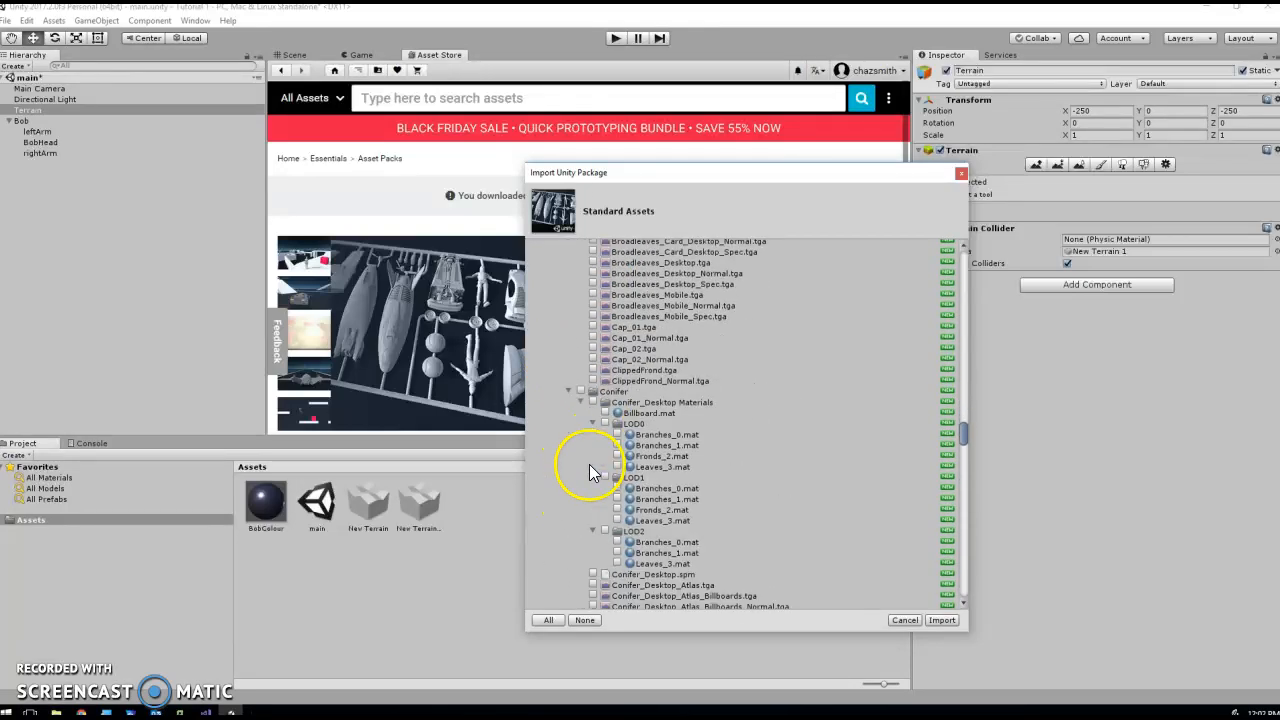
pyautogui.scroll(-10, 594, 481)
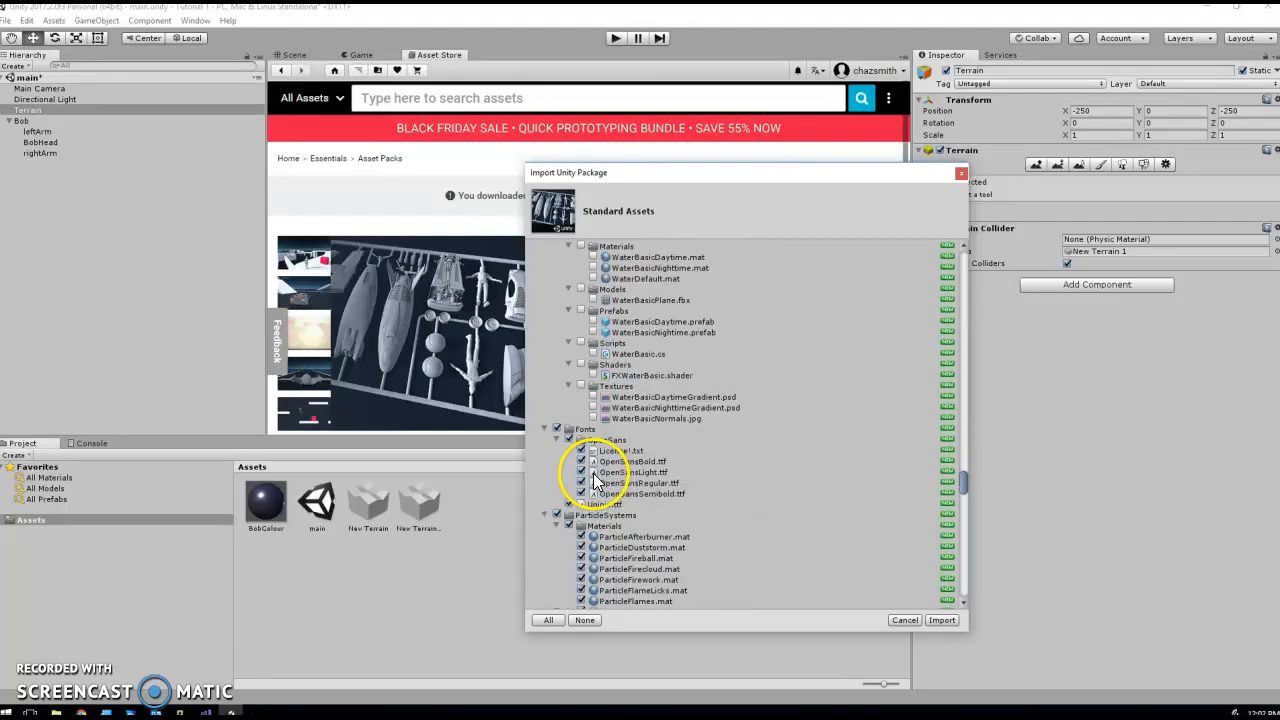
pyautogui.click(557, 429)
# - Exclude the ParticleSystems and Prototyping folders from the import, keeping PhysicsMaterials included
pyautogui.scroll(-4, 572, 440)
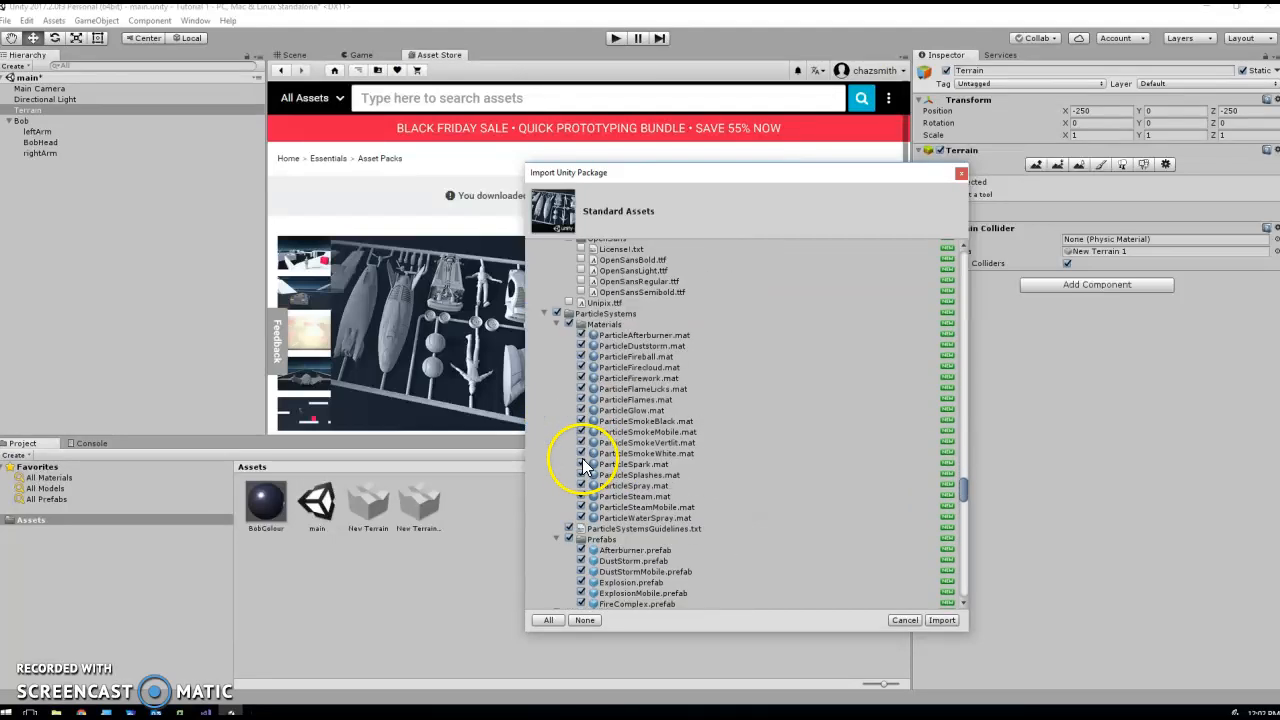
pyautogui.click(557, 394)
pyautogui.scroll(-10, 565, 494)
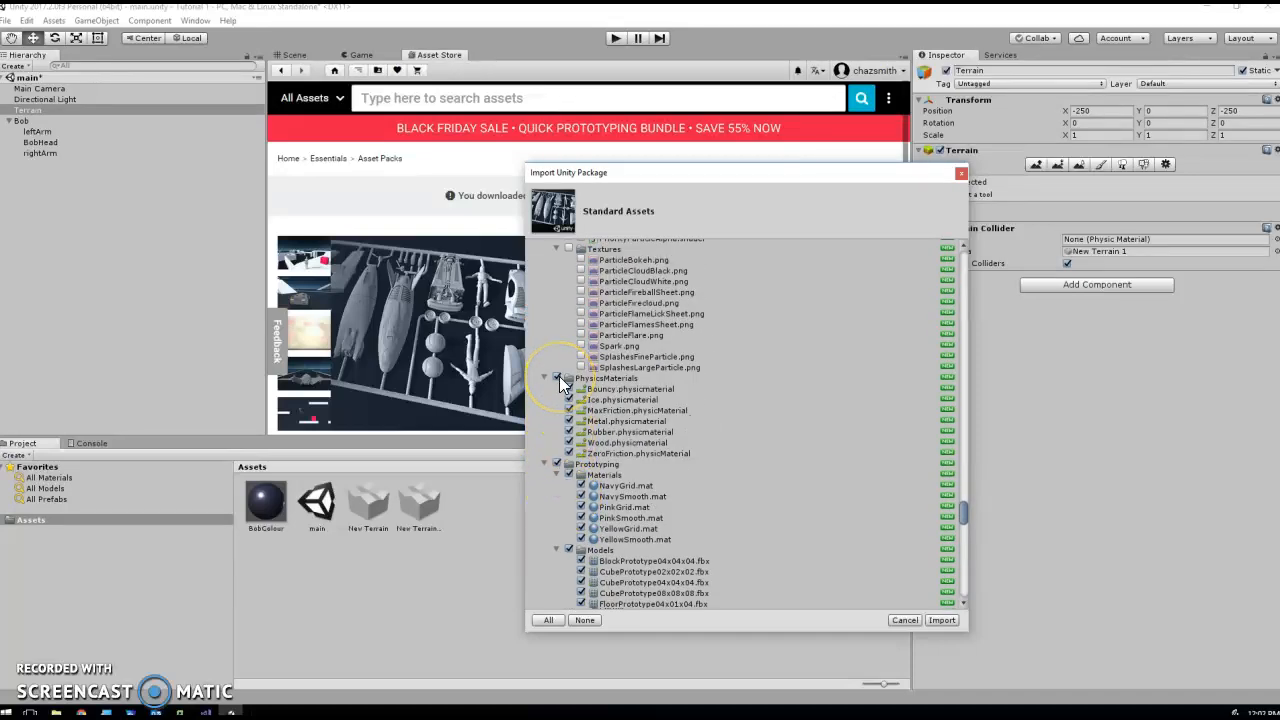
pyautogui.click(557, 464)
# - Exclude the vehicles folder, keep Utility included, and import the selected Standard Assets into the project
pyautogui.scroll(-15, 573, 510)
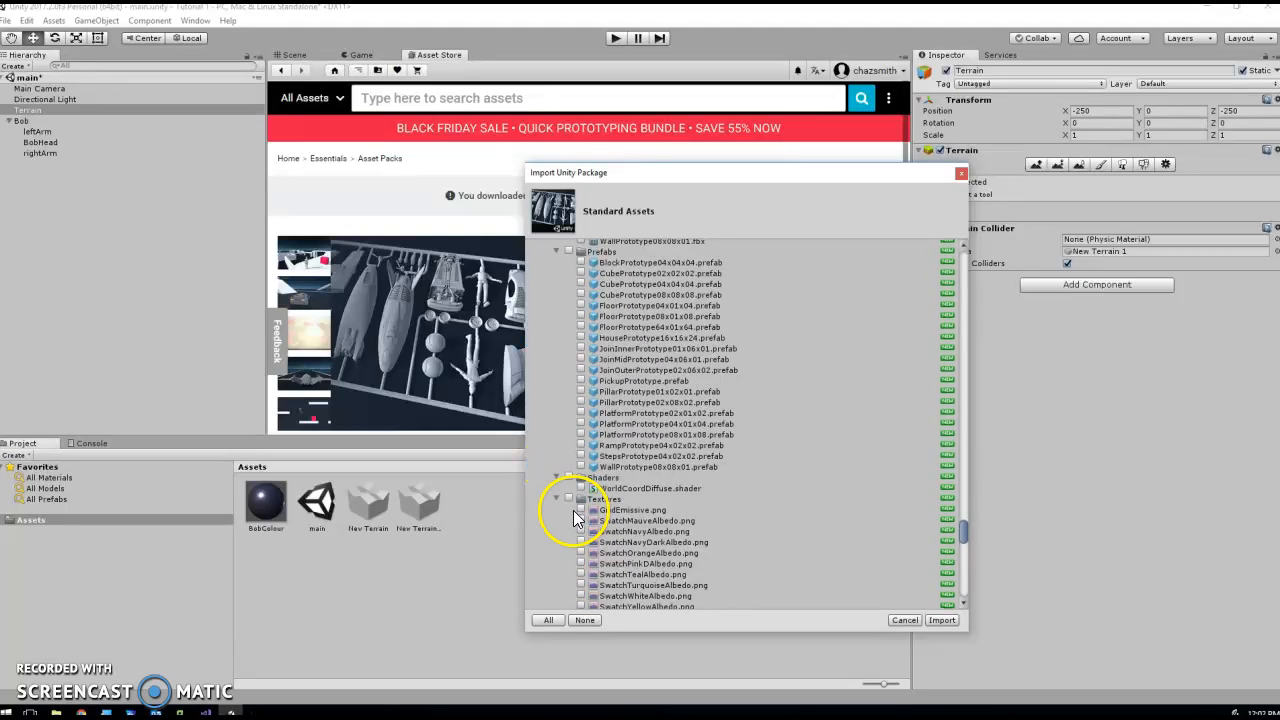
pyautogui.scroll(5, 573, 510)
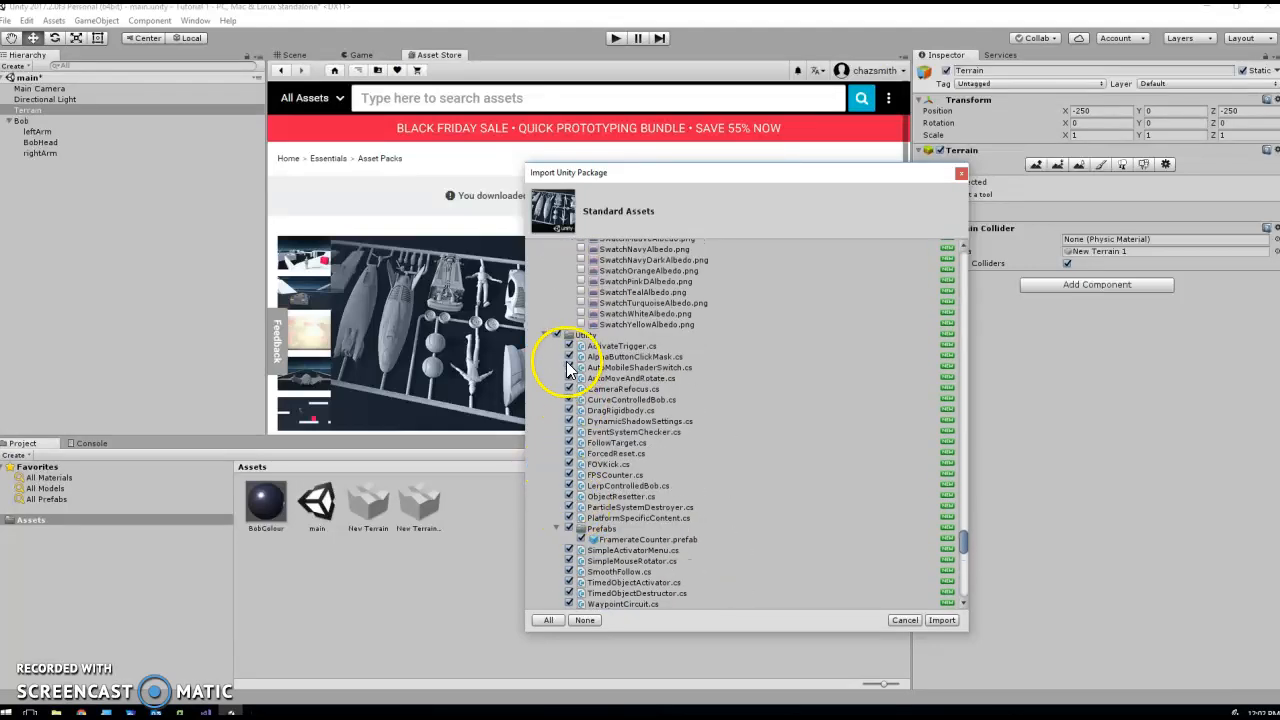
pyautogui.scroll(-5, 557, 350)
pyautogui.click(557, 383)
pyautogui.scroll(-20, 575, 498)
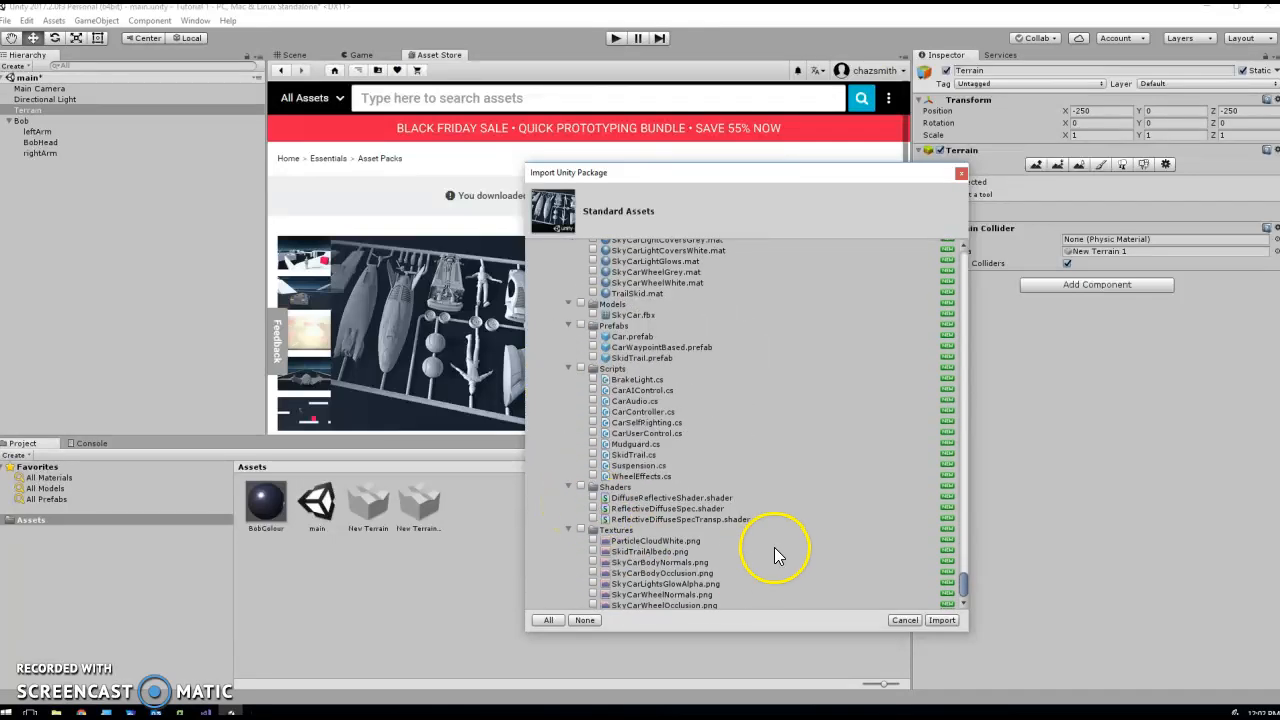
pyautogui.click(953, 620)
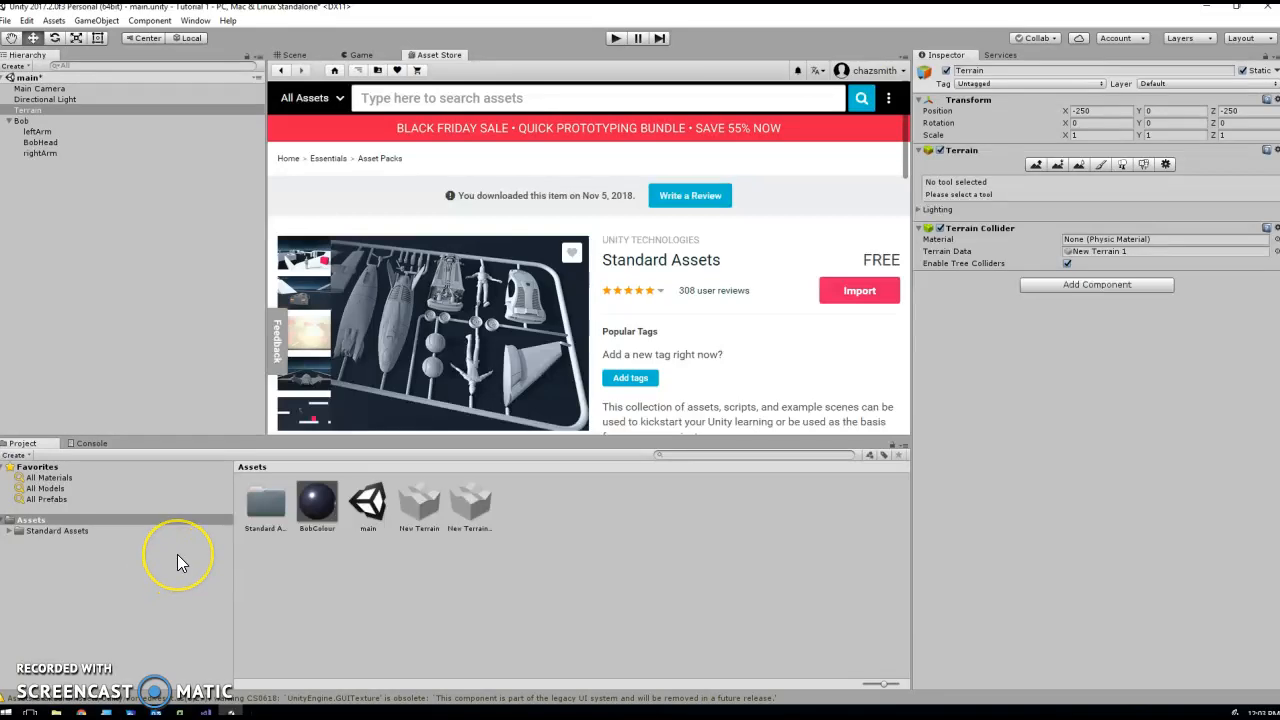
# - Open the Prefabs folder of FirstPersonCharacter, under Characters in the imported Standard Assets folder
pyautogui.click(38, 530)
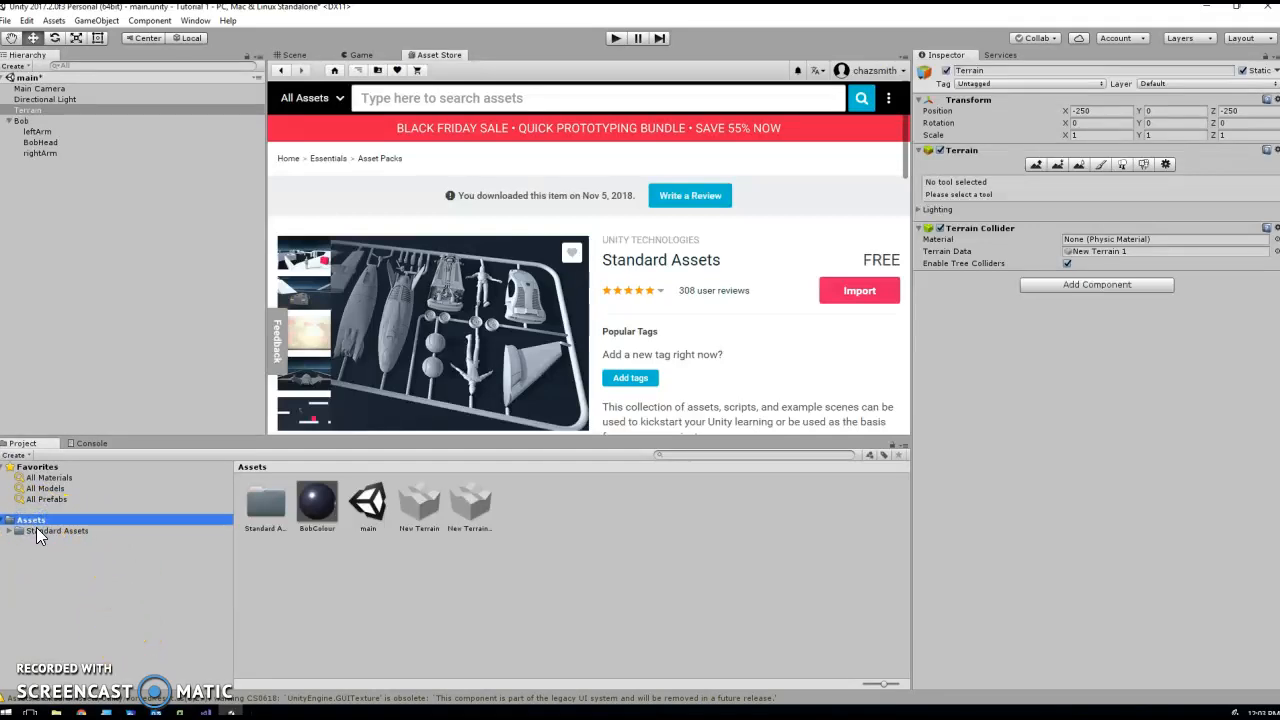
pyautogui.click(10, 531)
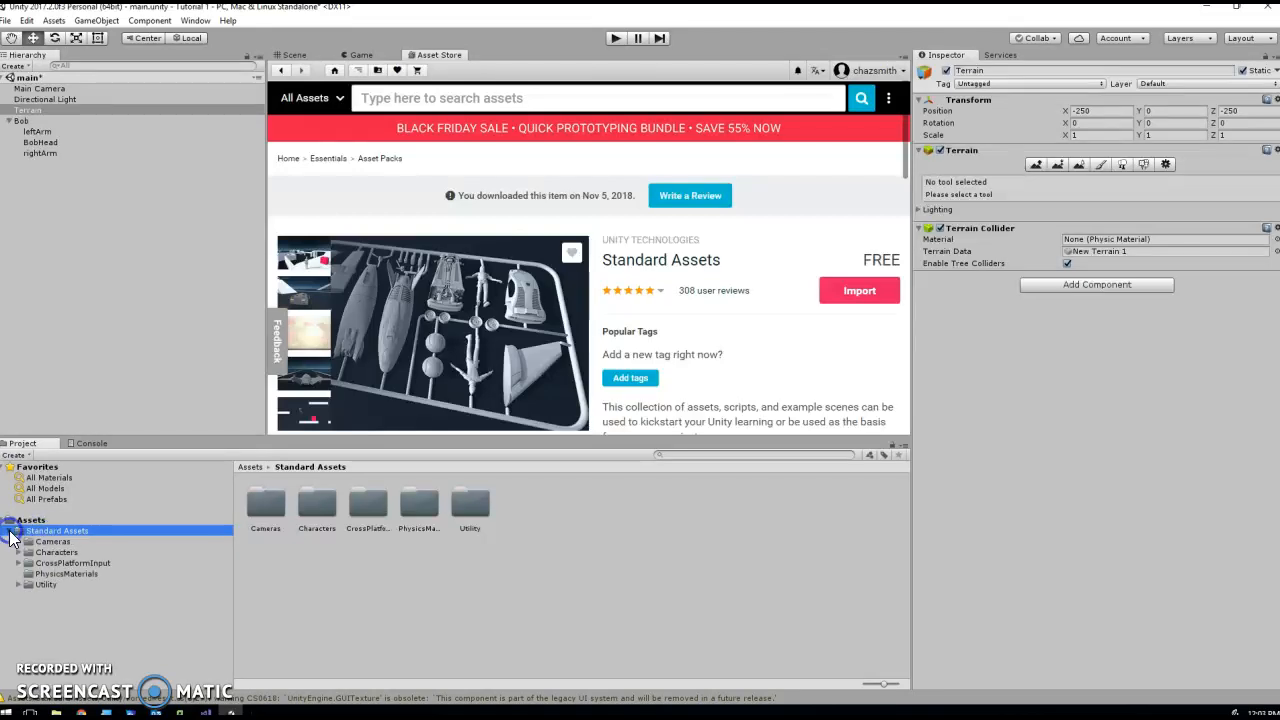
pyautogui.click(18, 553)
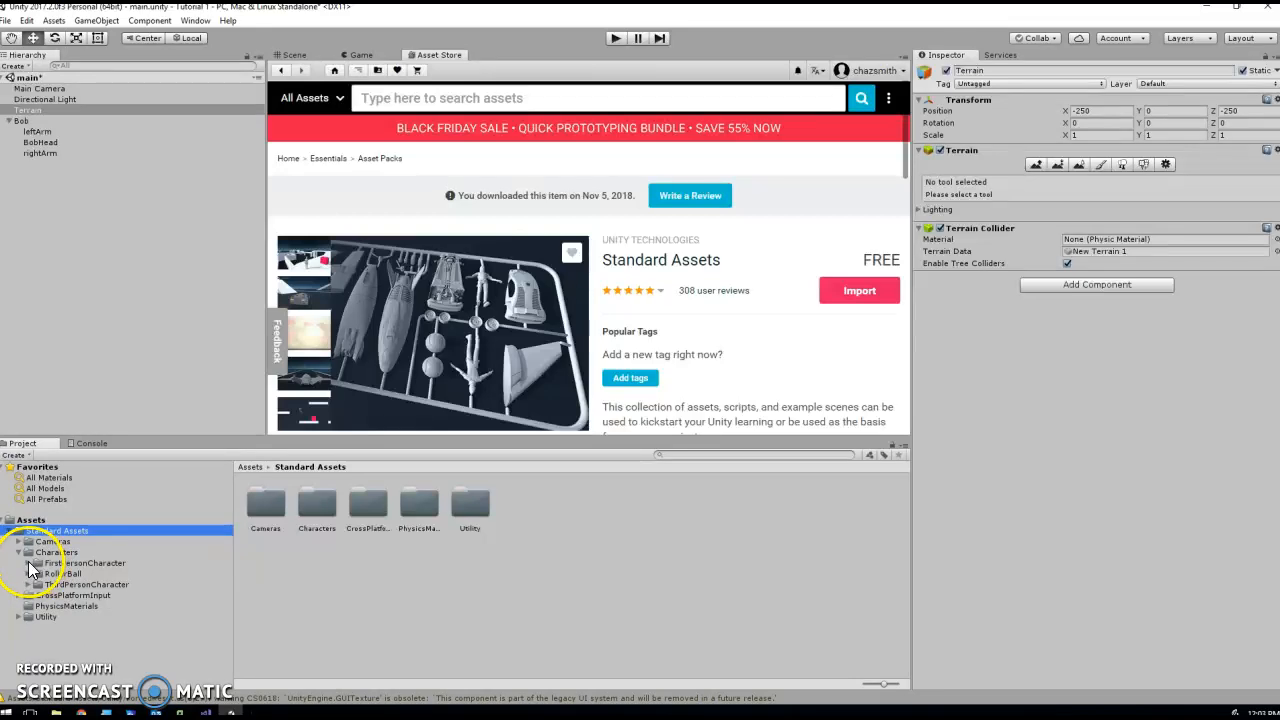
pyautogui.click(28, 564)
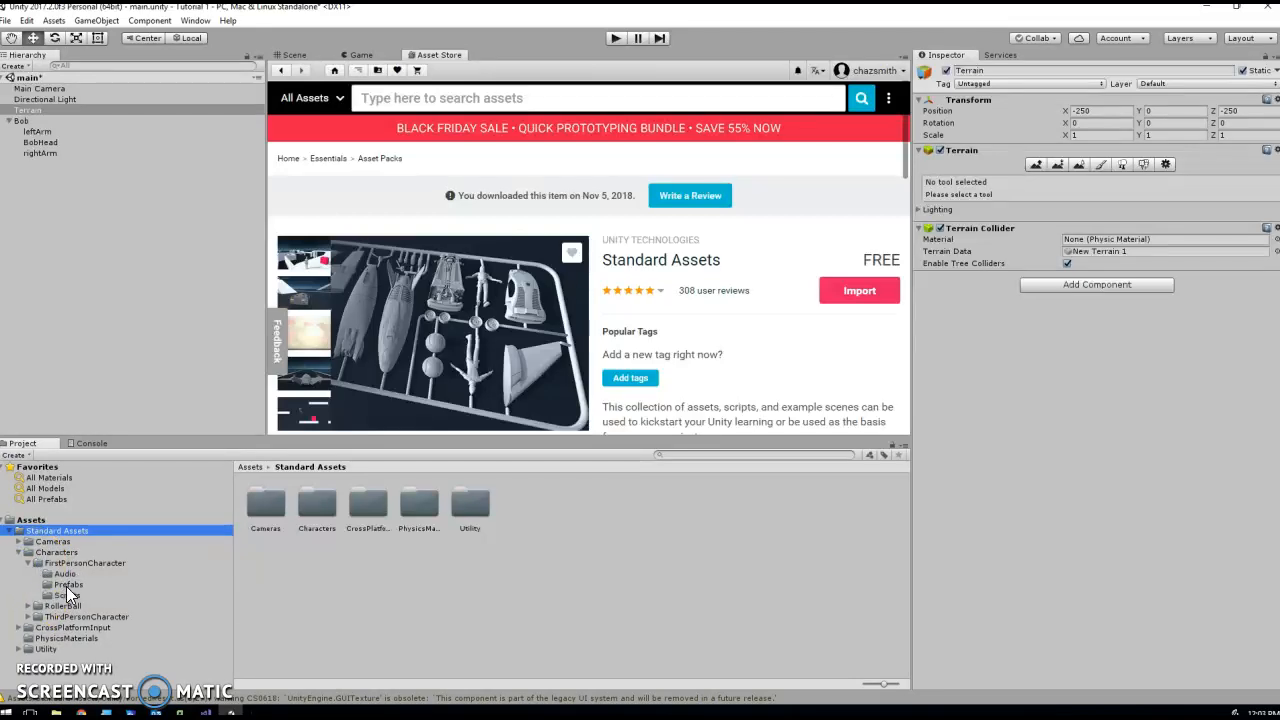
pyautogui.click(68, 584)
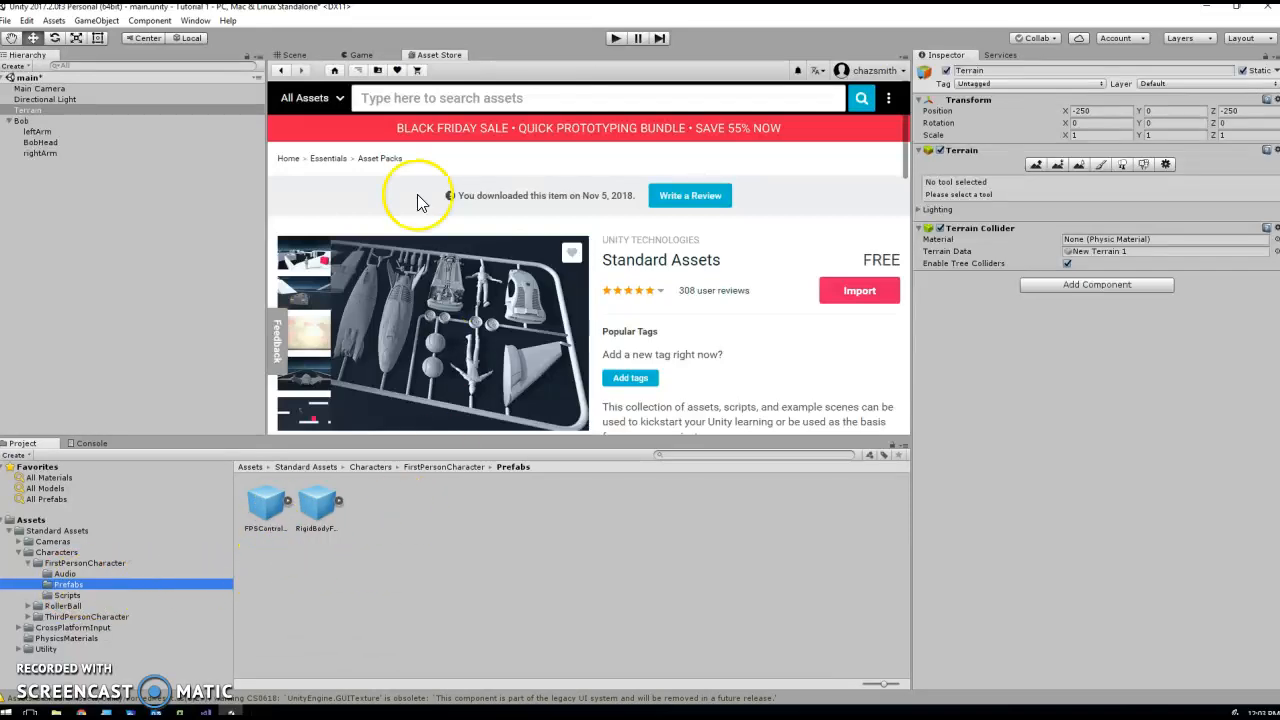
# - Return to the Scene view and add the FPSController prefab to the main scene's hierarchy
pyautogui.click(293, 55)
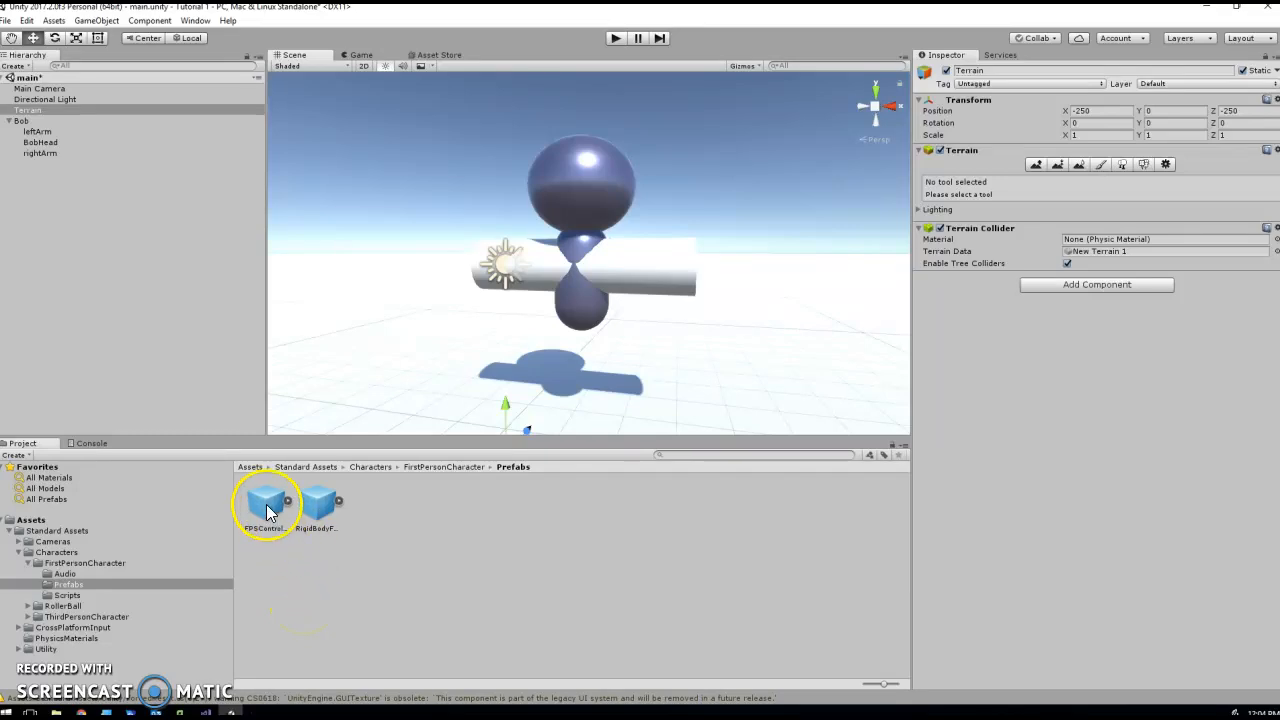
pyautogui.click(318, 515)
pyautogui.click(317, 512)
pyautogui.moveTo(266, 507); pyautogui.dragTo(76, 341)
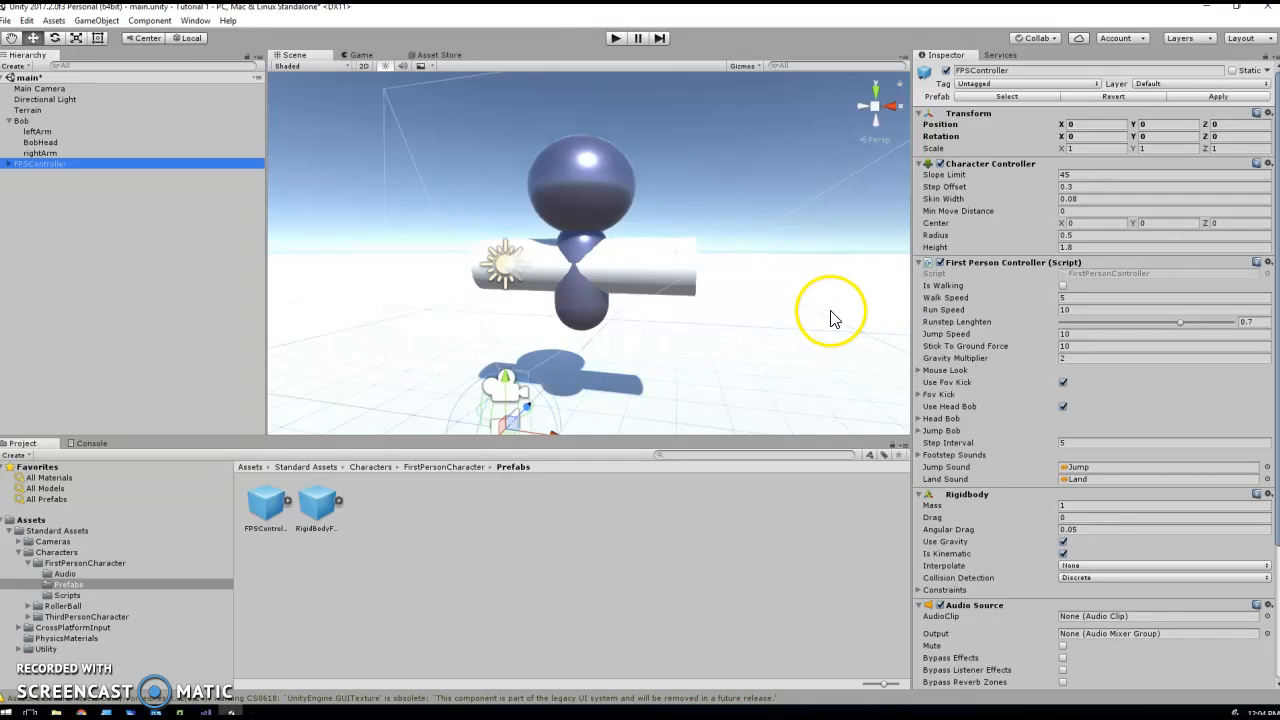
# - Play the scene and walk the first-person controller backward and forward to view the Bob figure
pyautogui.click(615, 38)
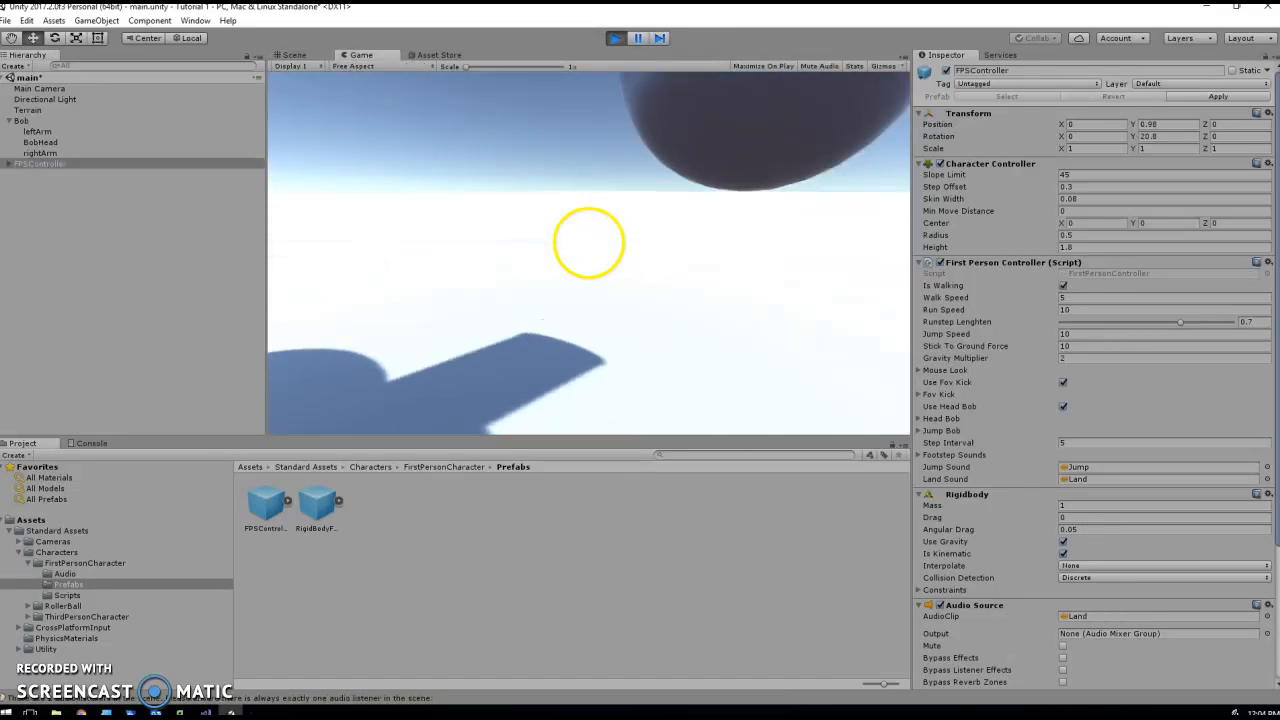
pyautogui.press('s')
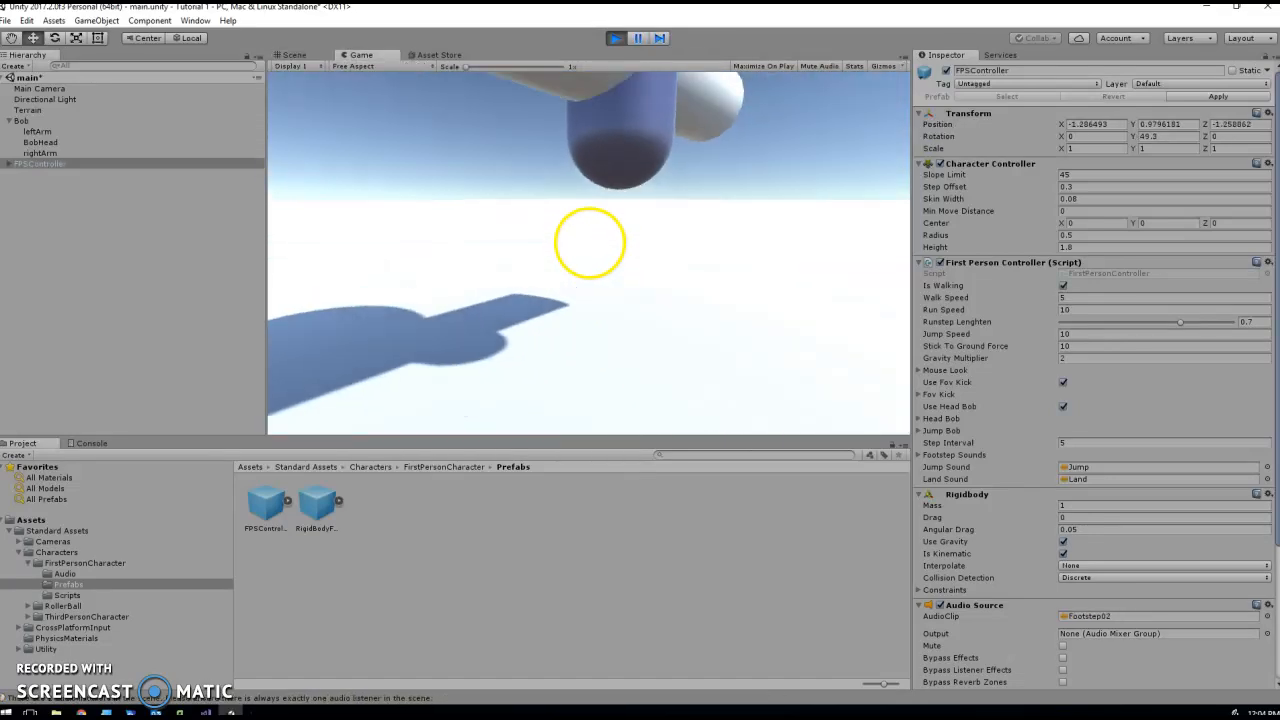
pyautogui.press('w')
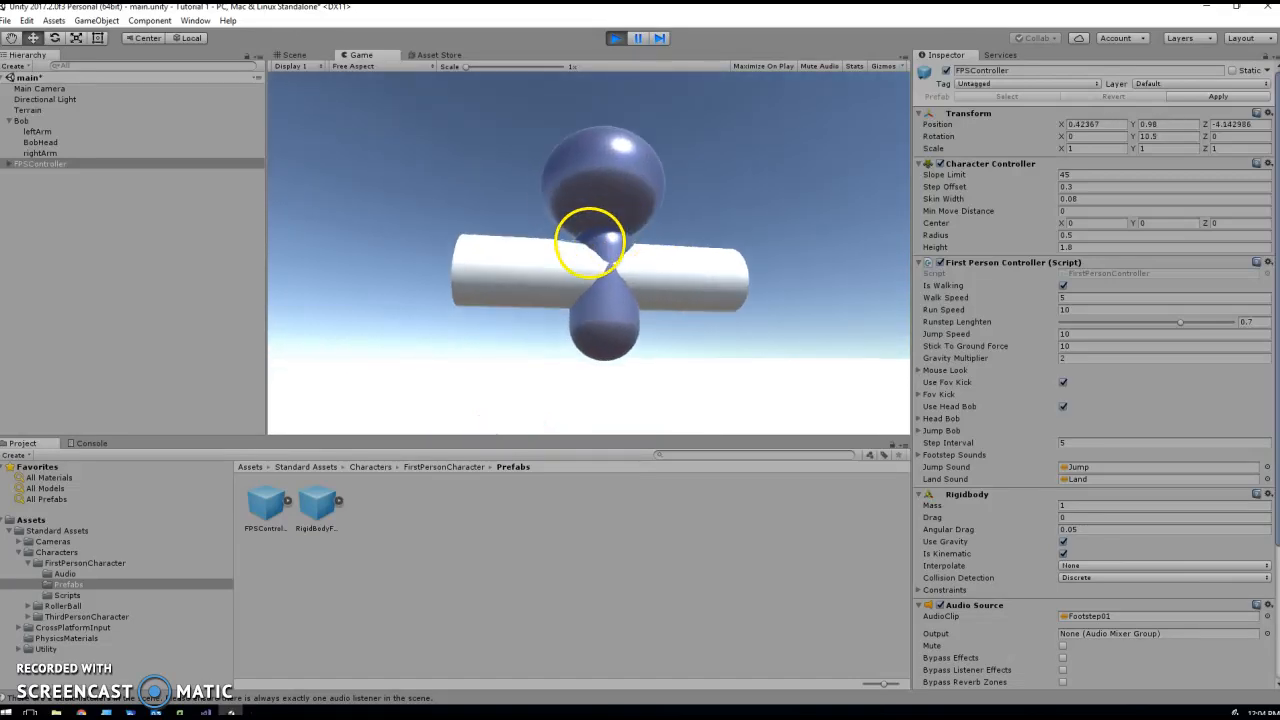
pyautogui.press('s')
pyautogui.press('w')
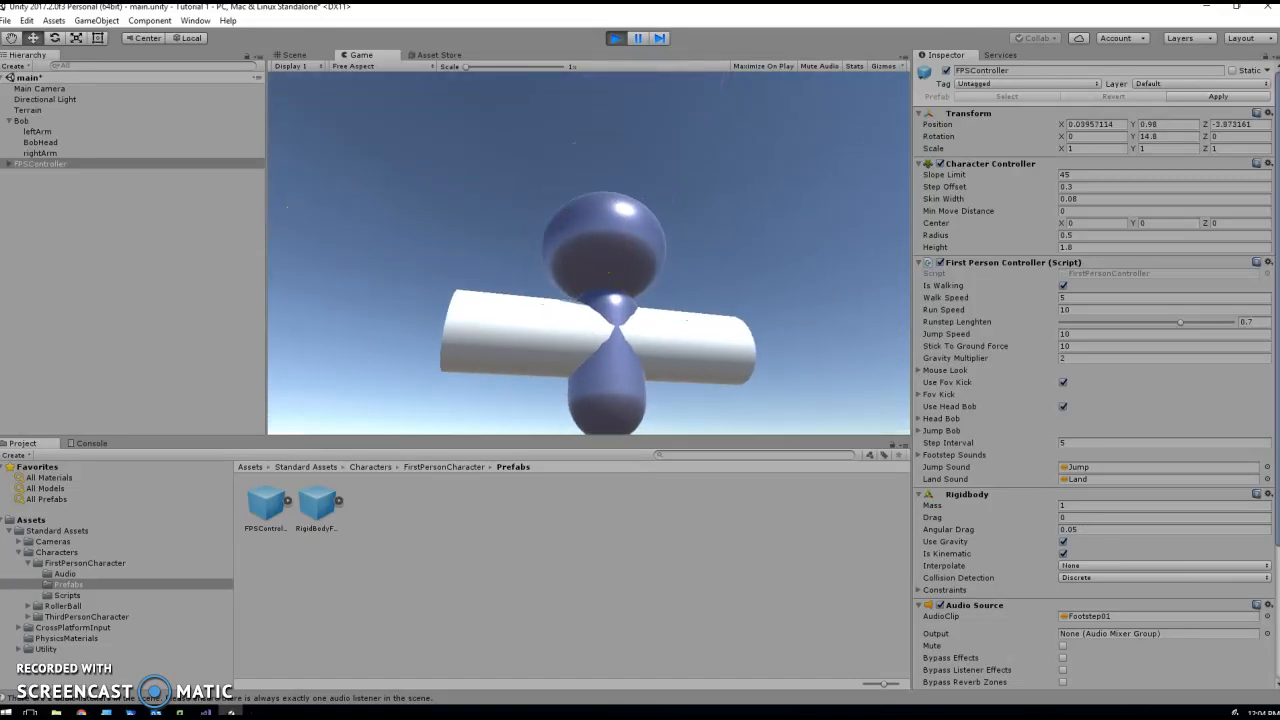